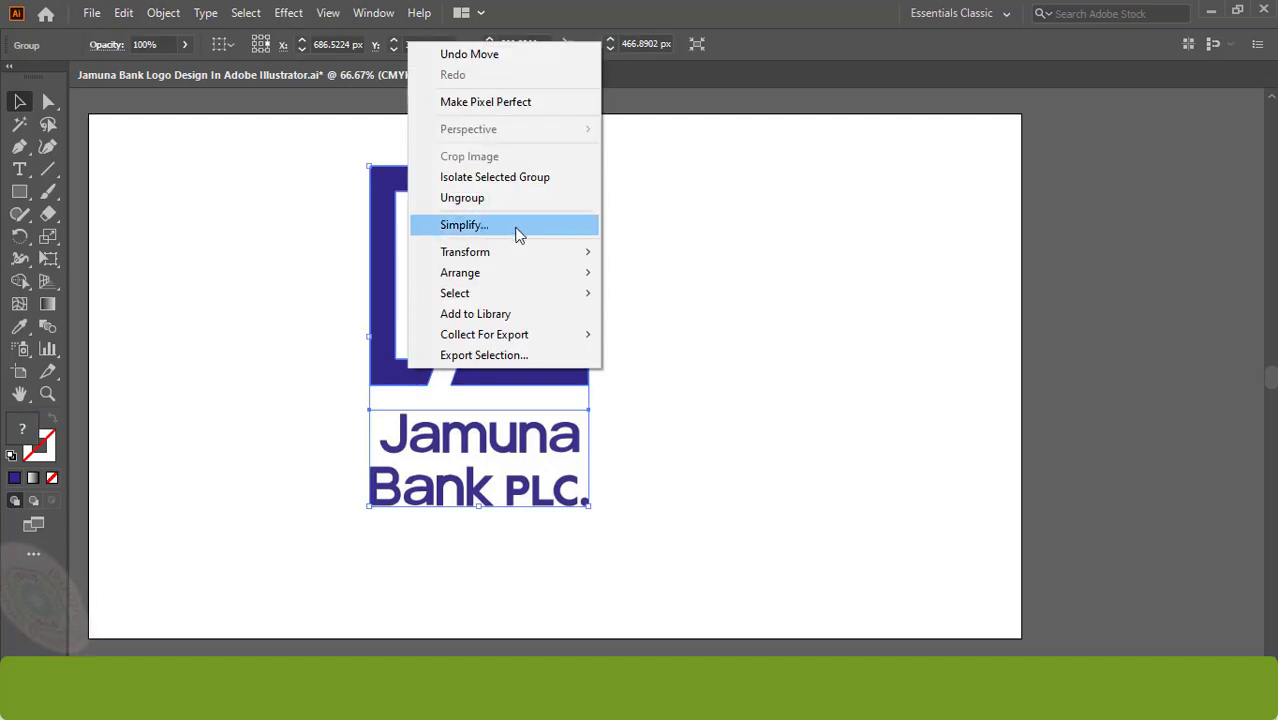
# Ungroup the reference logo and move its right piece and left Г piece to opposite sides.
pyautogui.click(613, 323)
pyautogui.click(501, 311)
pyautogui.rightClick(501, 311)
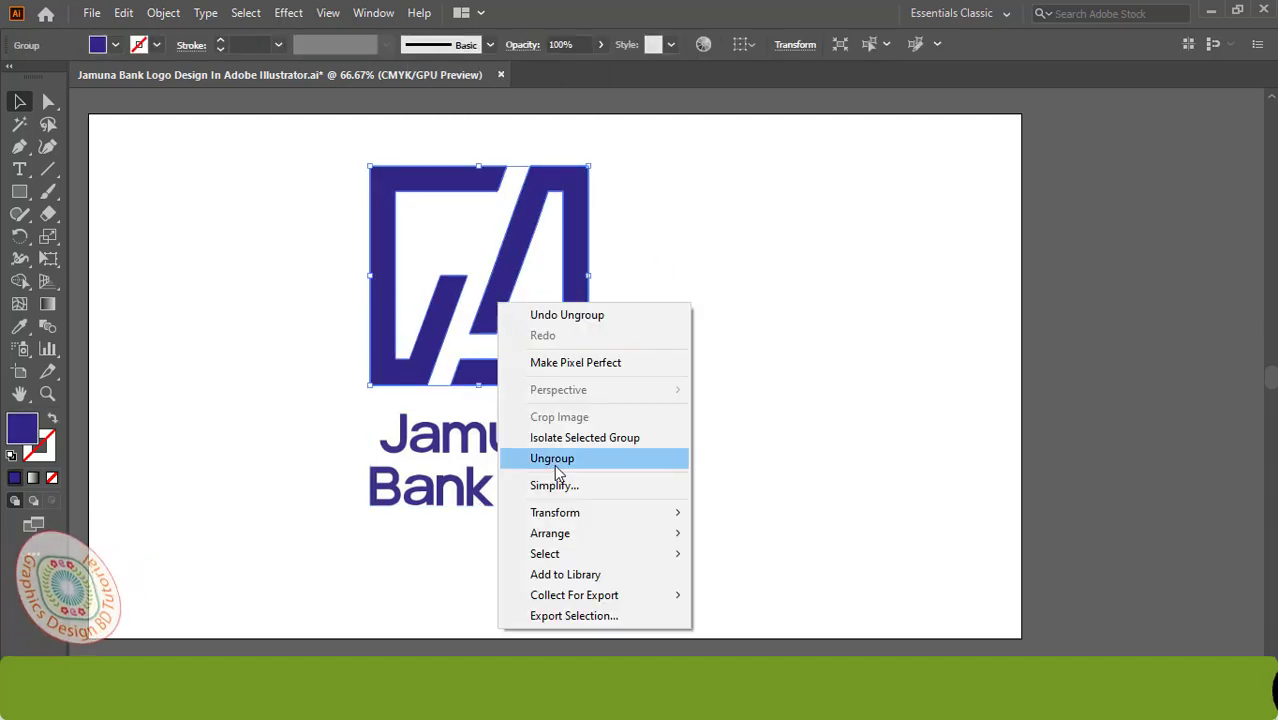
pyautogui.click(554, 458)
pyautogui.click(527, 281)
pyautogui.moveTo(527, 281); pyautogui.dragTo(838, 281)
pyautogui.moveTo(440, 300); pyautogui.dragTo(318, 300)
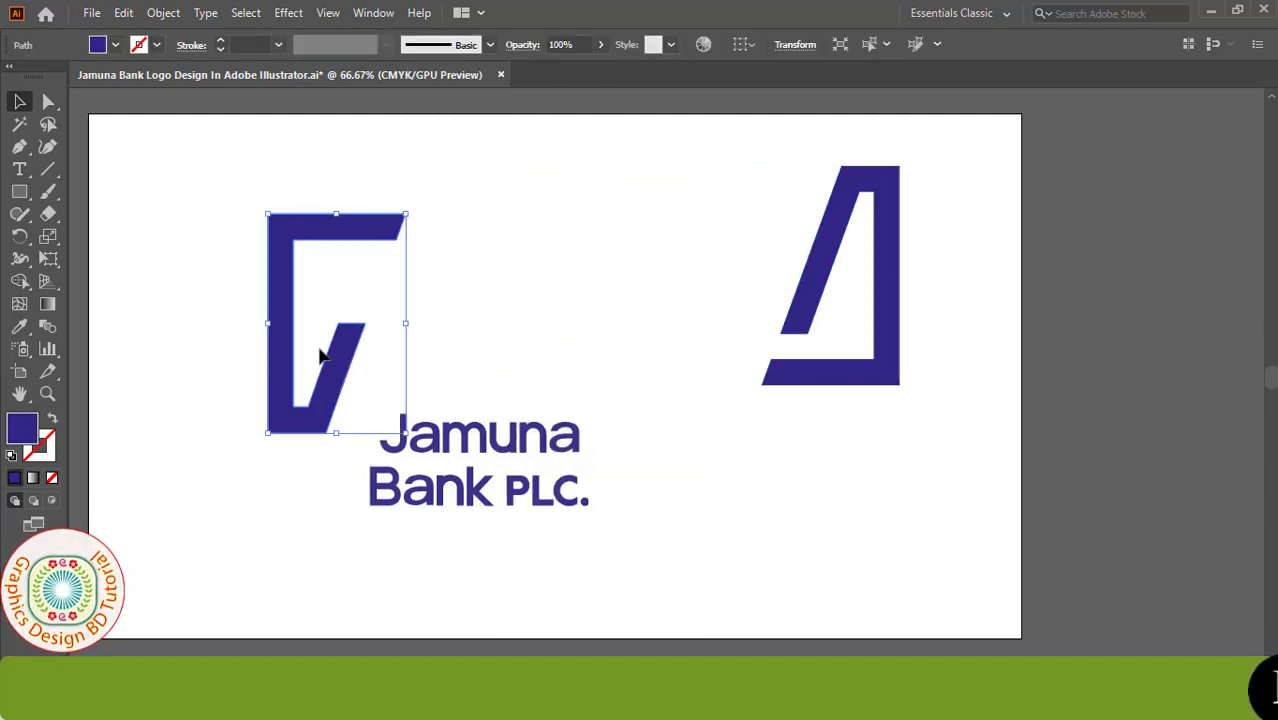
pyautogui.click(282, 348)
# Type the headline 'Jamuna Bank Logo Design' below the logo.
pyautogui.click(19, 169)
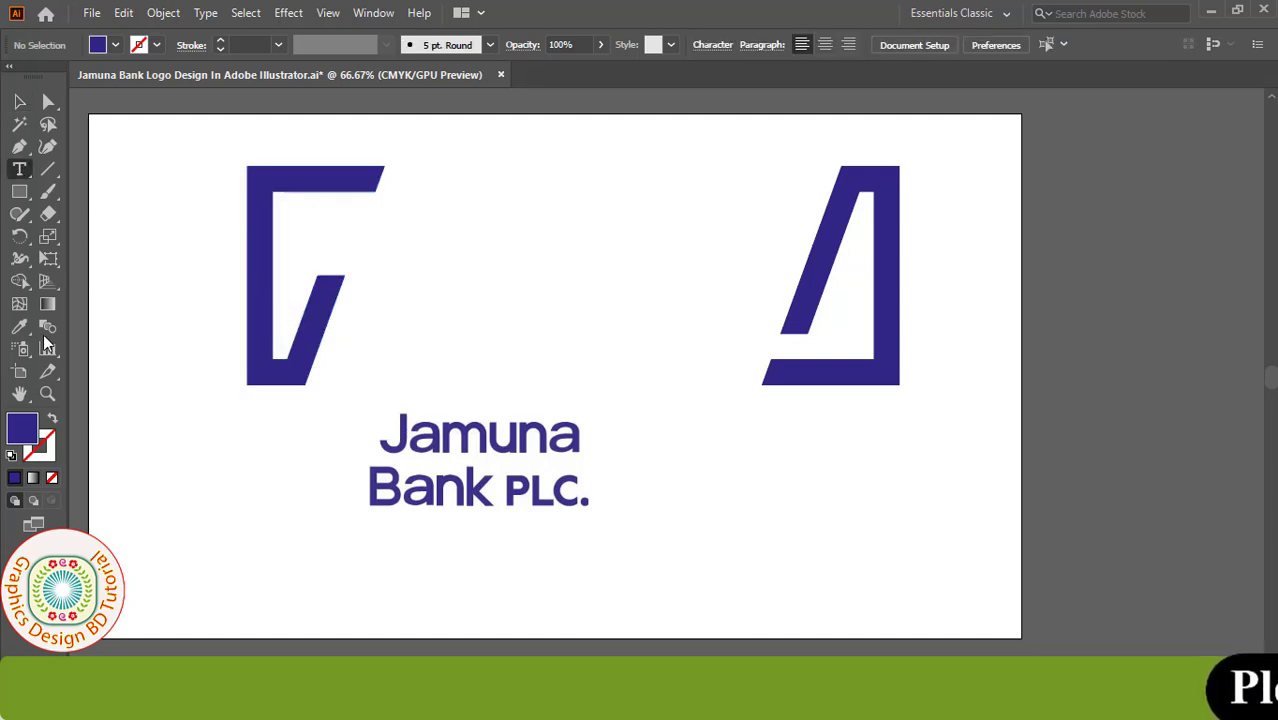
pyautogui.click(232, 585)
pyautogui.write('Ja')
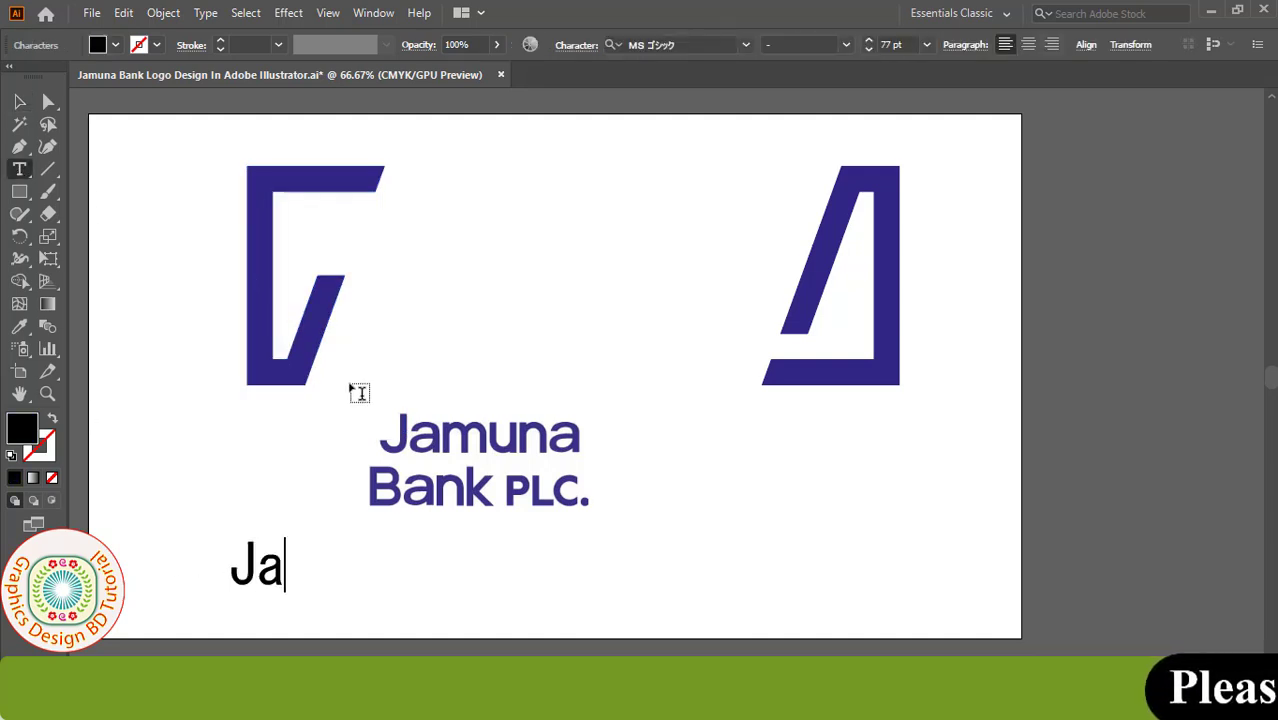
pyautogui.write('muna Ba')
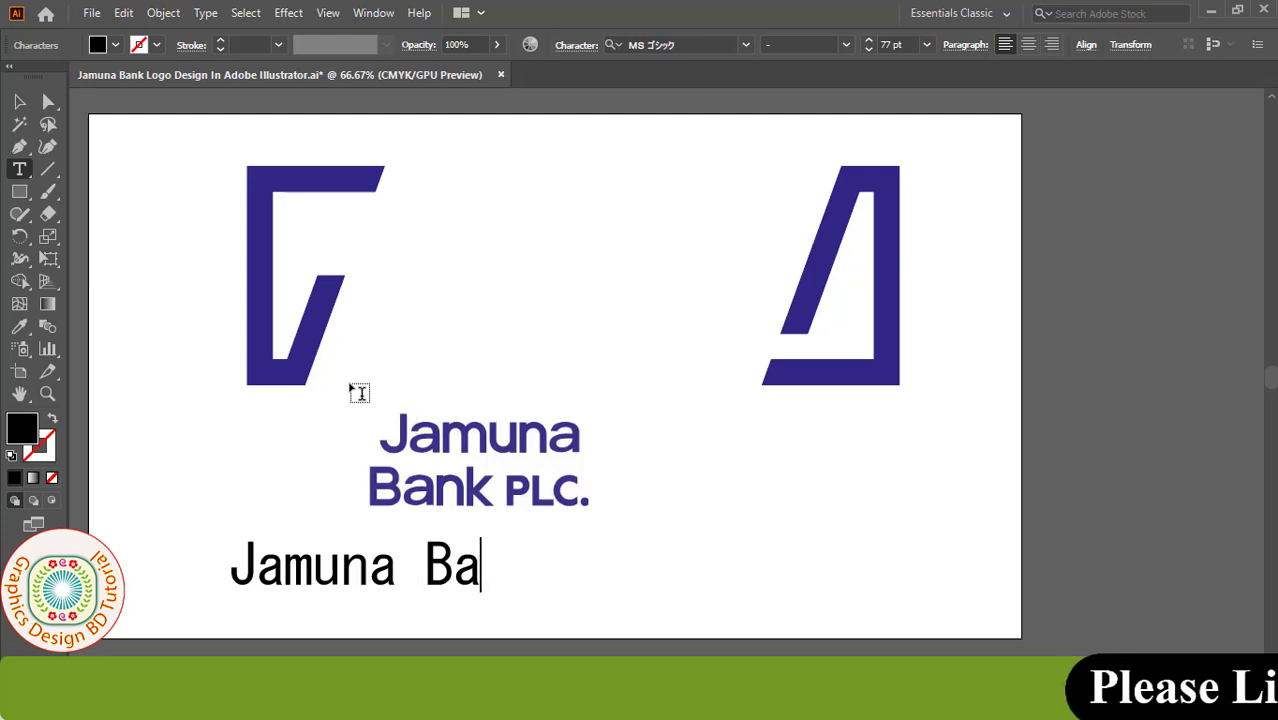
pyautogui.write('nk Logo ')
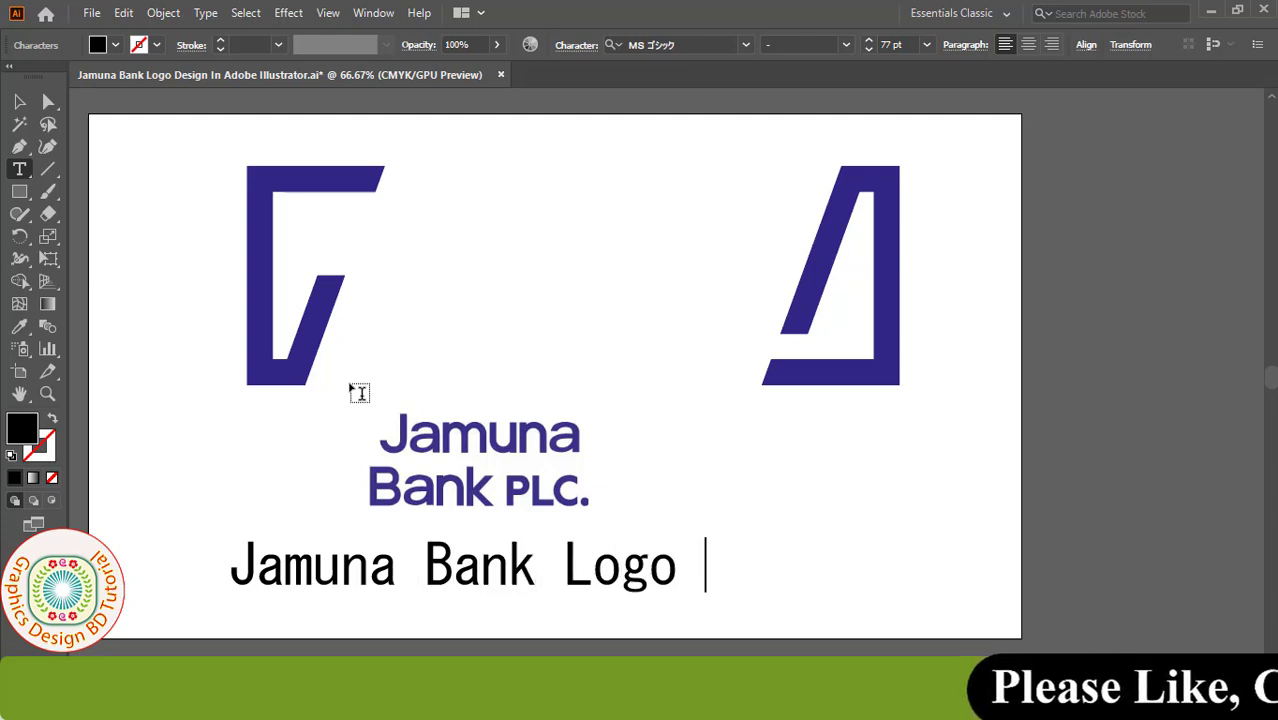
pyautogui.write('Design')
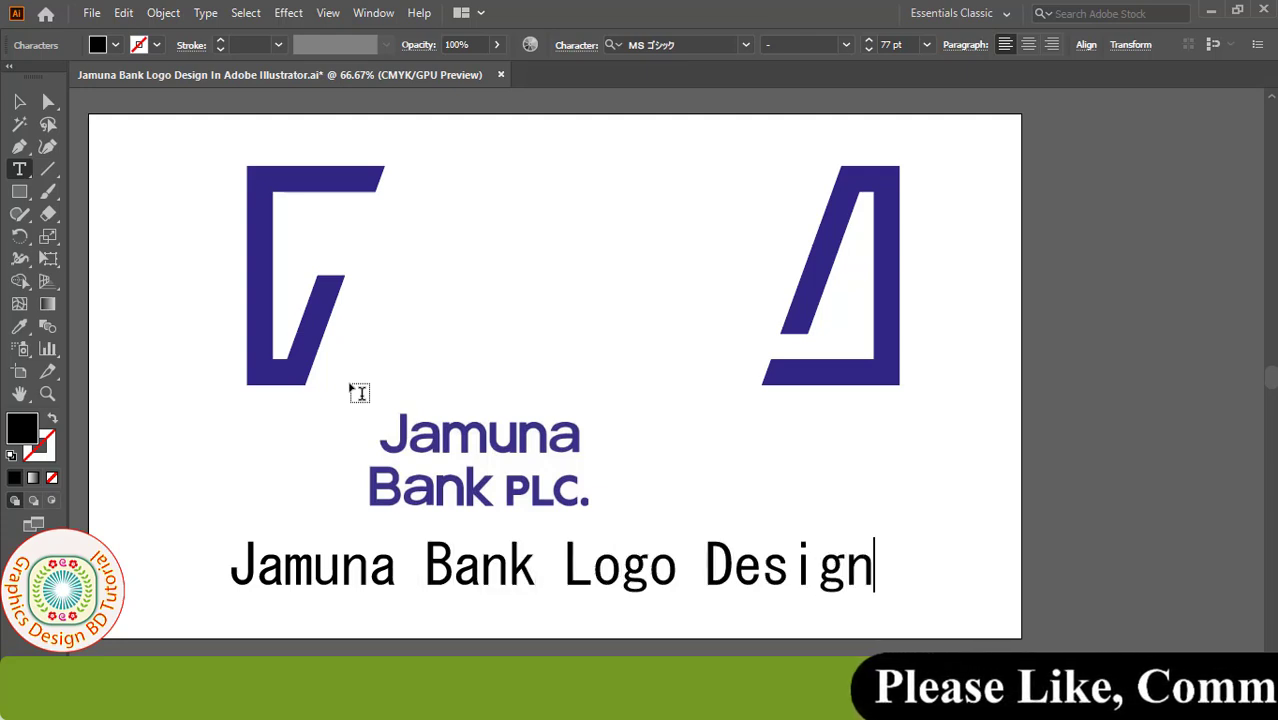
pyautogui.click(22, 104)
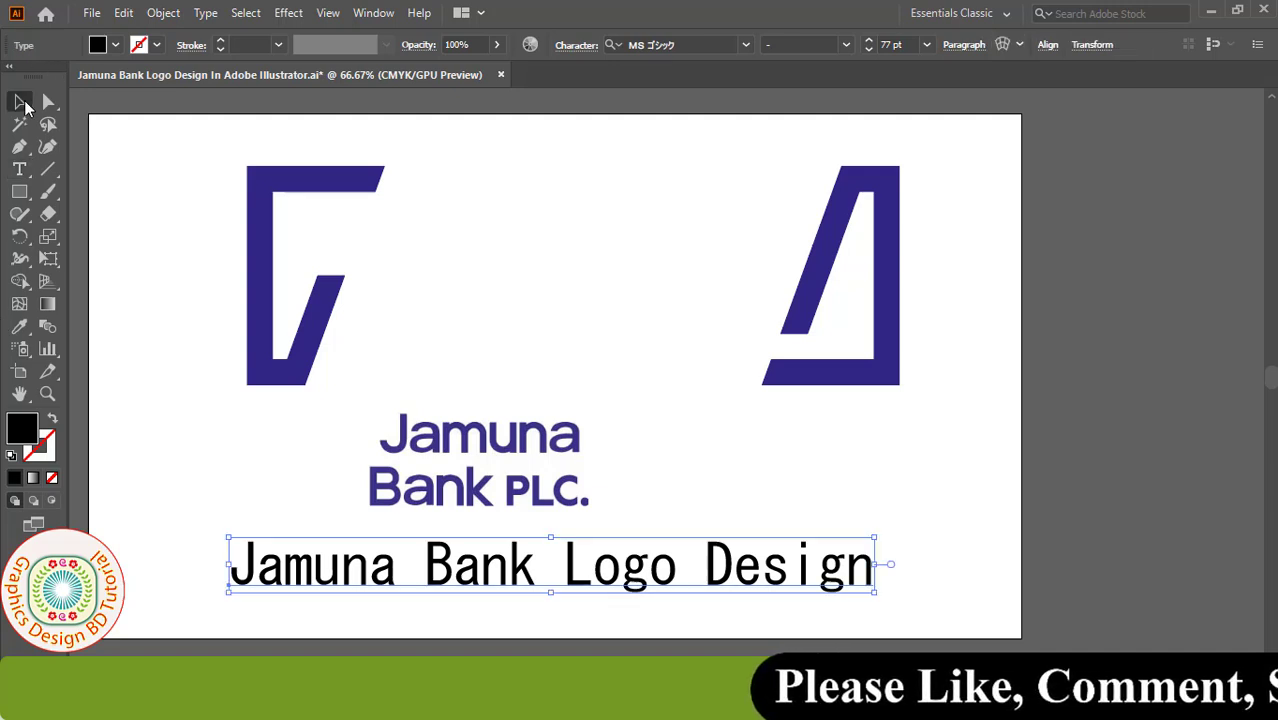
# Style the headline in Myriad Pro with navy fill and a 2 px navy stroke.
pyautogui.click(745, 44)
pyautogui.click(816, 175)
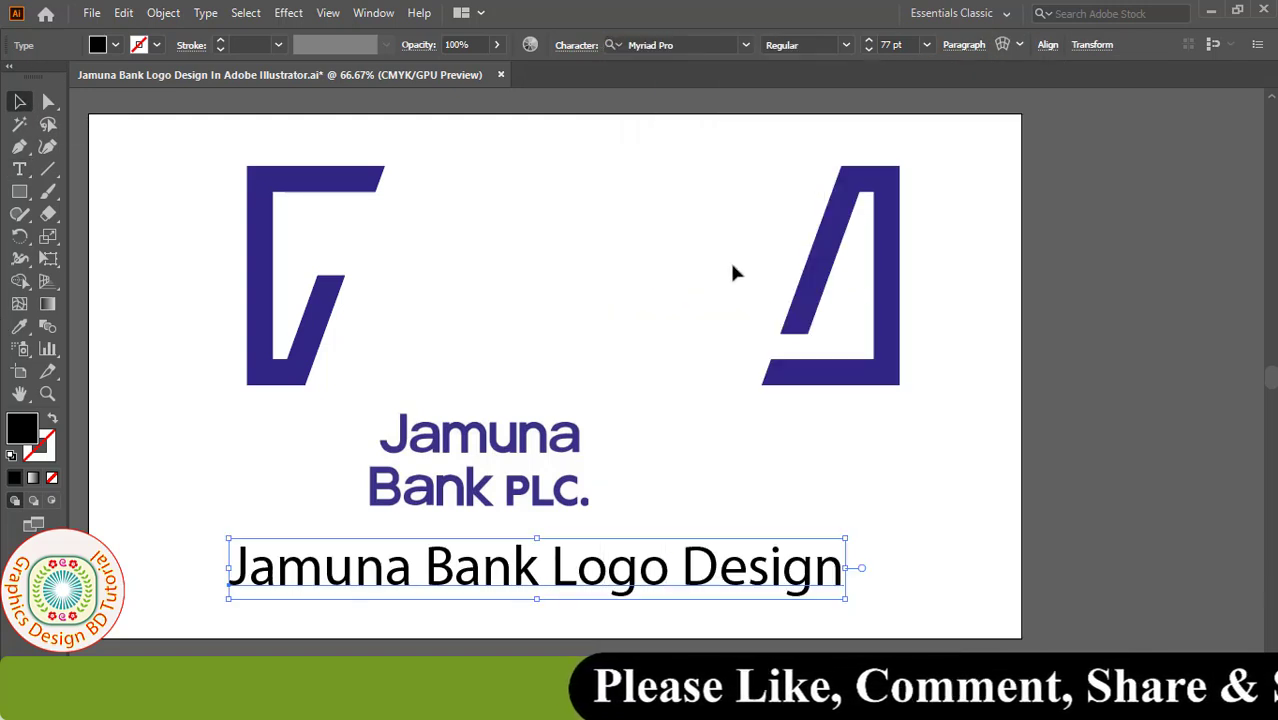
pyautogui.click(115, 44)
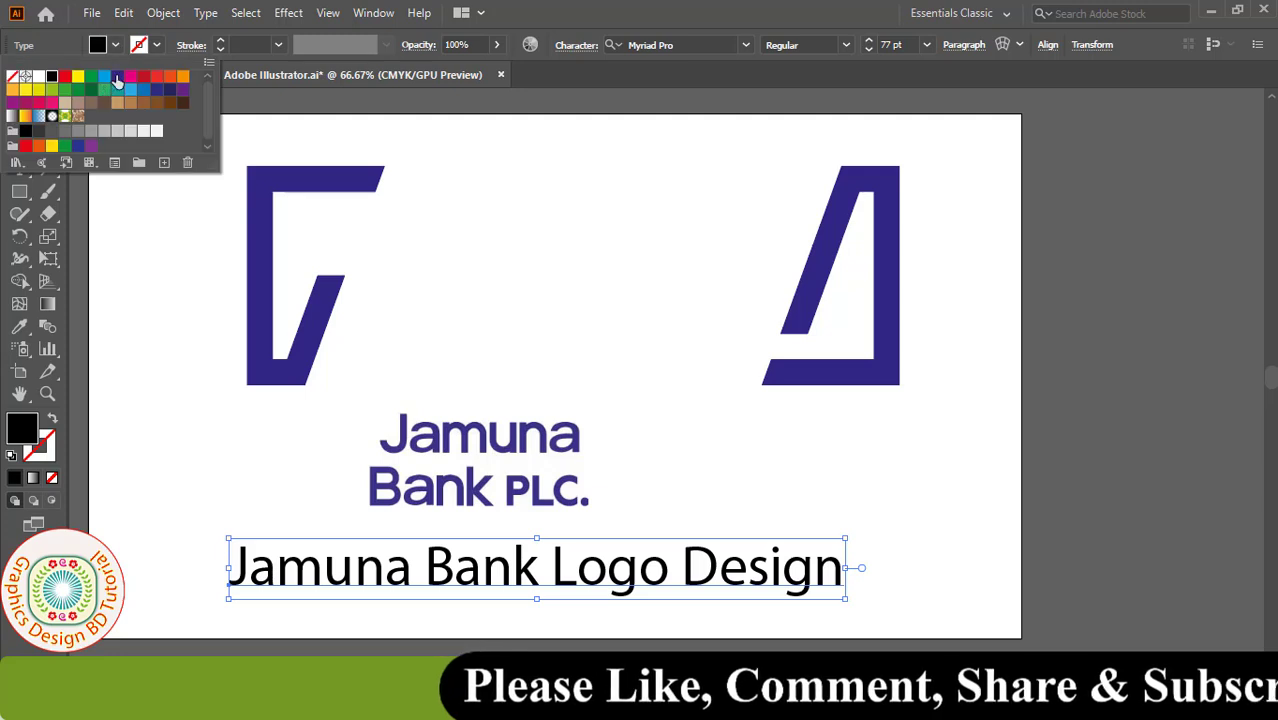
pyautogui.click(117, 80)
pyautogui.click(156, 45)
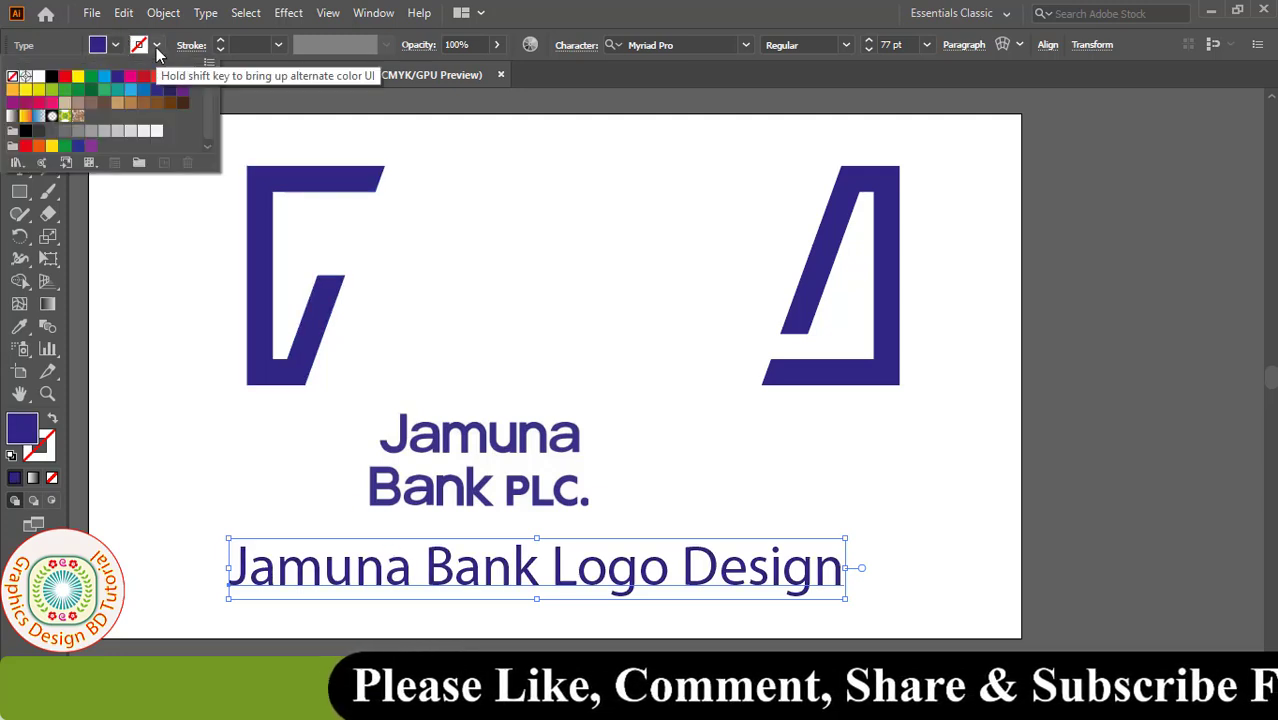
pyautogui.click(117, 80)
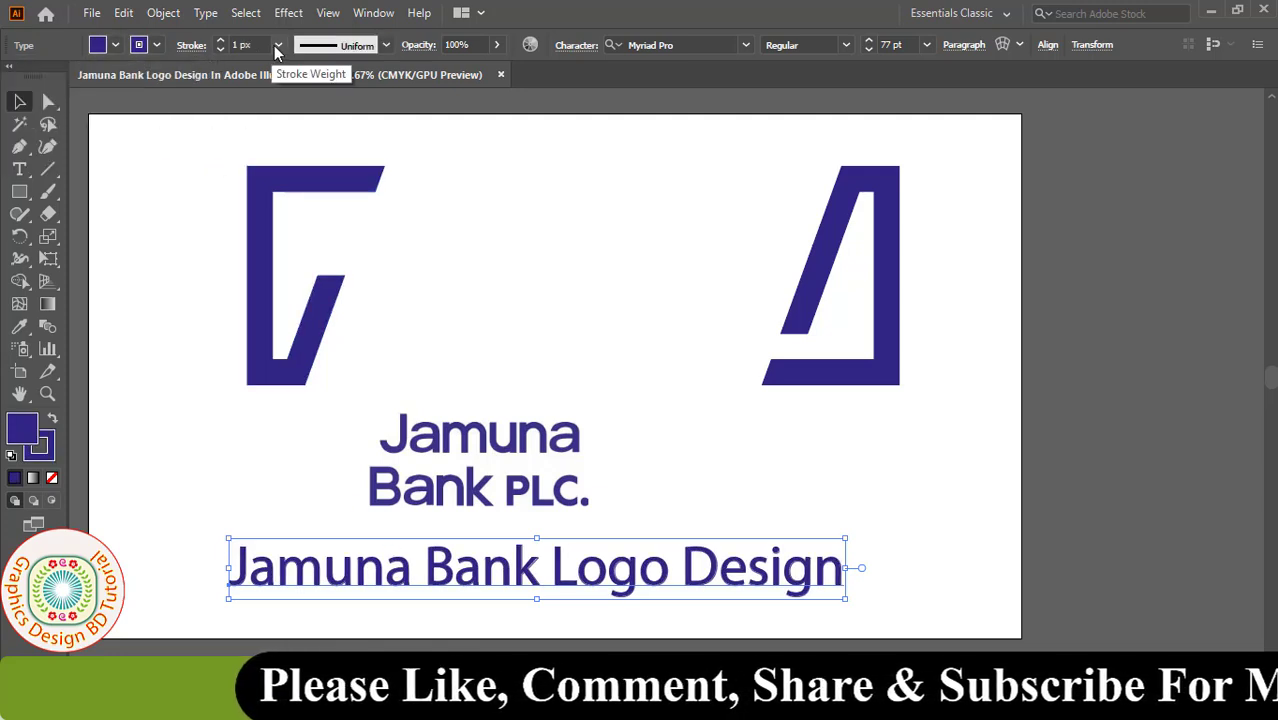
pyautogui.click(220, 41)
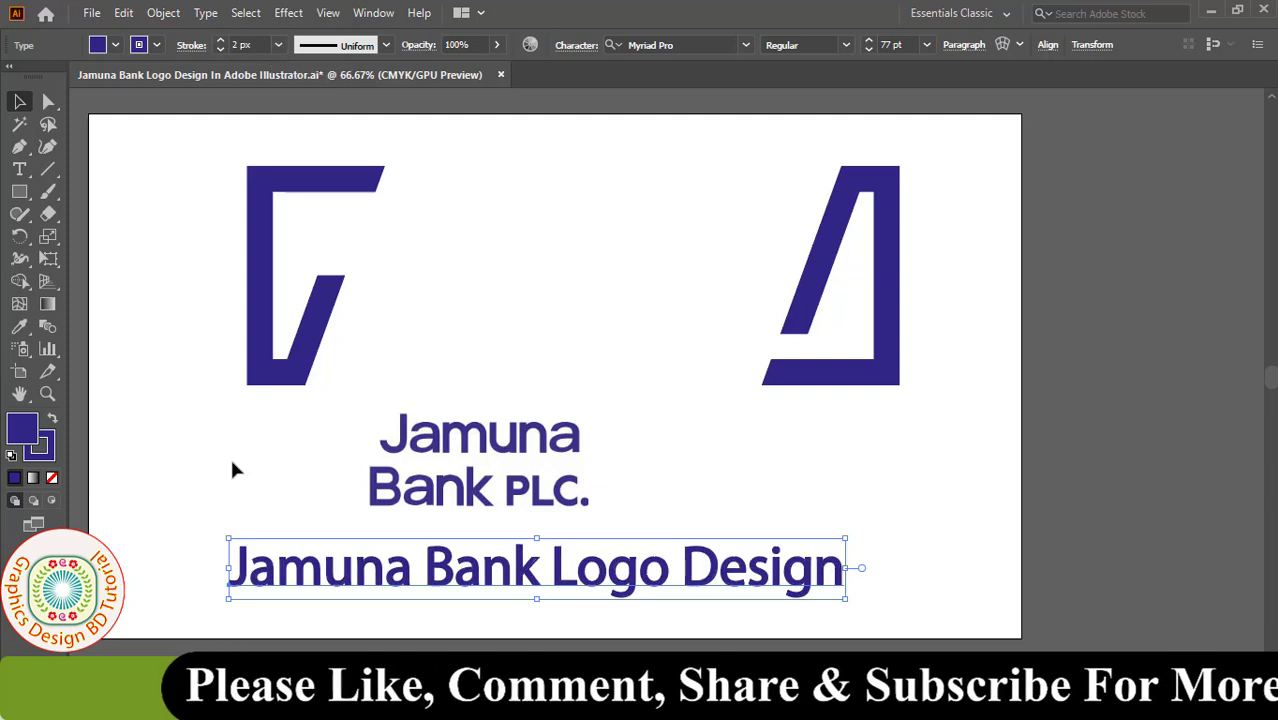
pyautogui.click(230, 470)
# Delete the old logo pieces and PLC text, then save the file.
pyautogui.moveTo(177, 167); pyautogui.dragTo(948, 457)
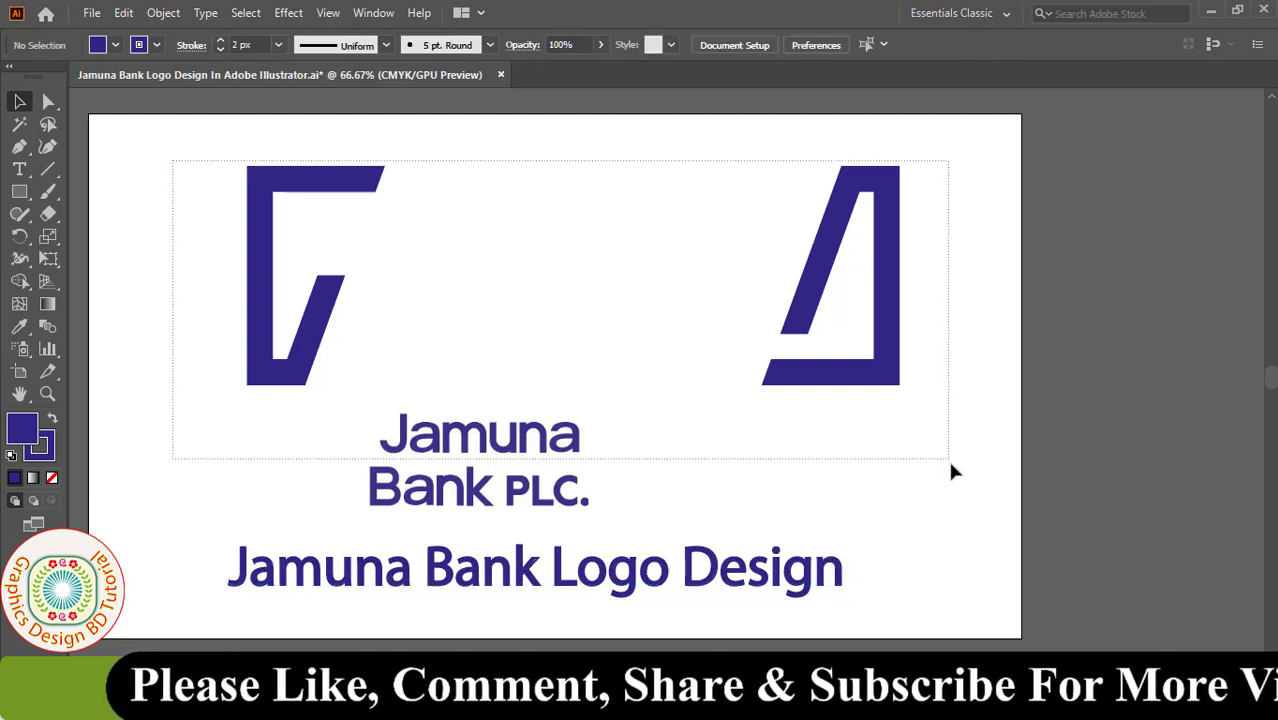
pyautogui.press('Delete')
pyautogui.hotkey('ctrl', 's')
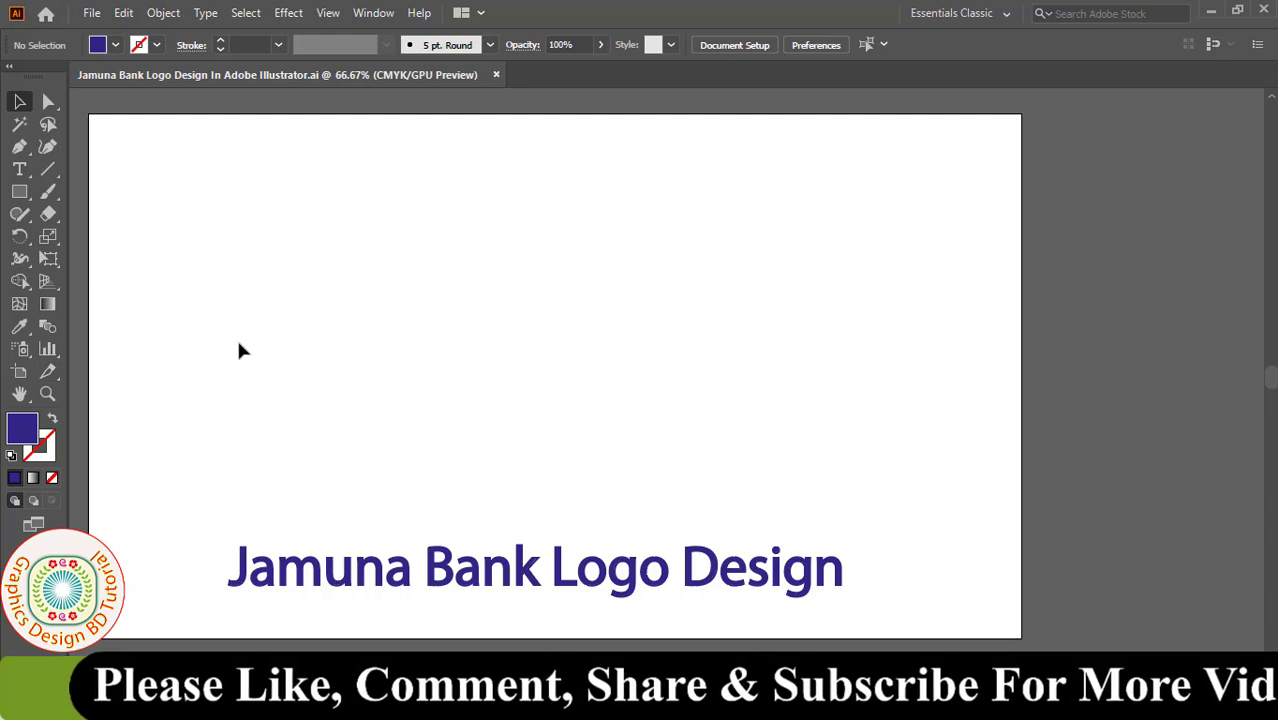
# Draw a 300 × 300 px square and move it above the headline.
pyautogui.click(20, 196)
pyautogui.click(105, 195)
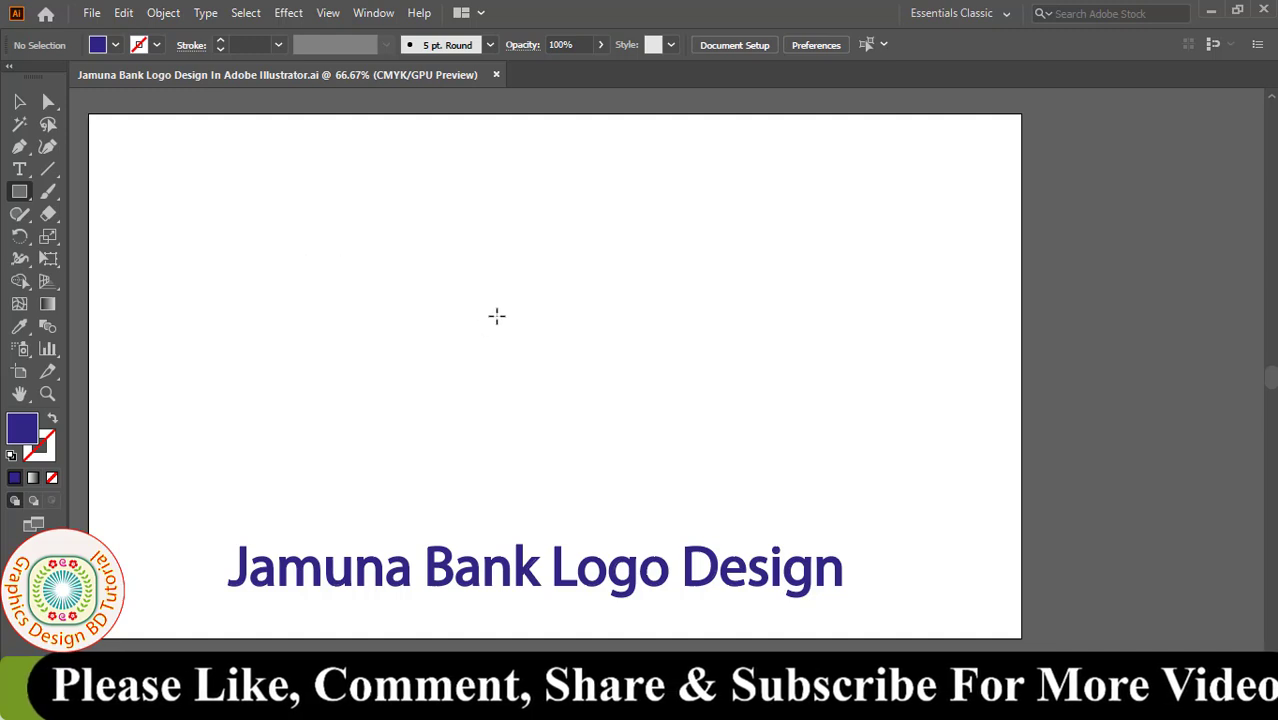
pyautogui.click(481, 313)
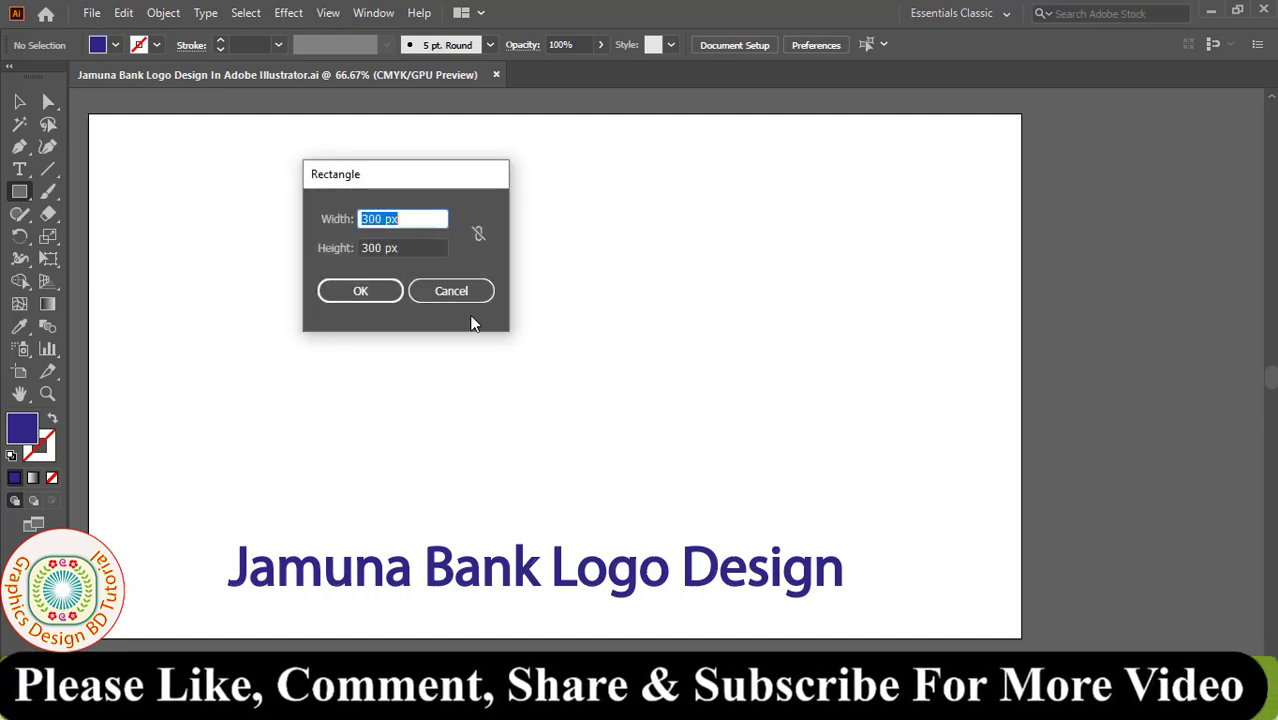
pyautogui.click(416, 218)
pyautogui.doubleClick(416, 218)
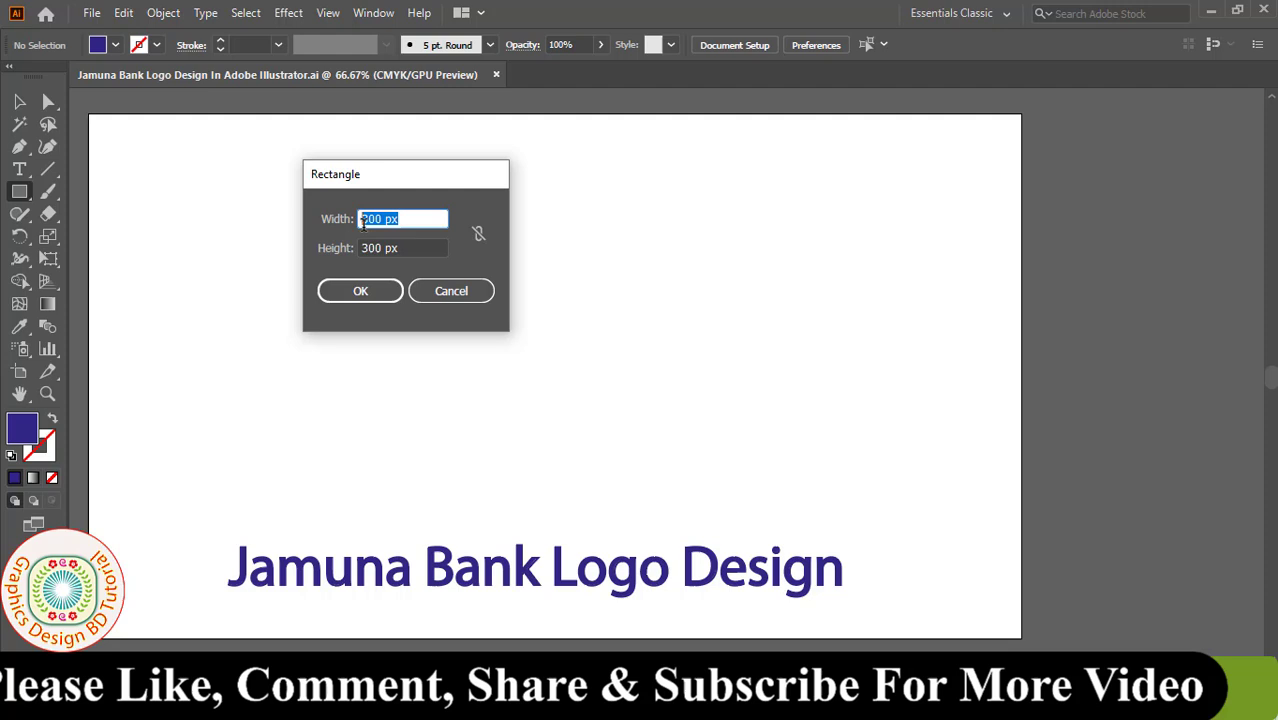
pyautogui.doubleClick(420, 248)
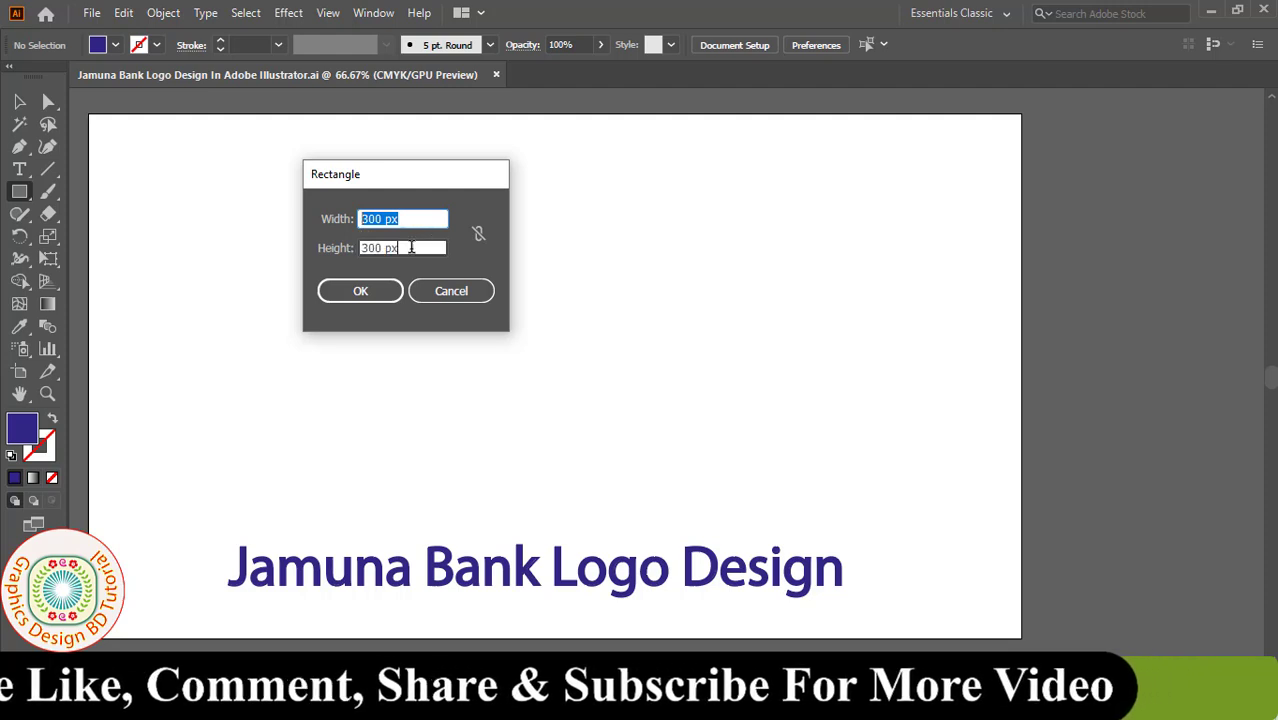
pyautogui.click(366, 290)
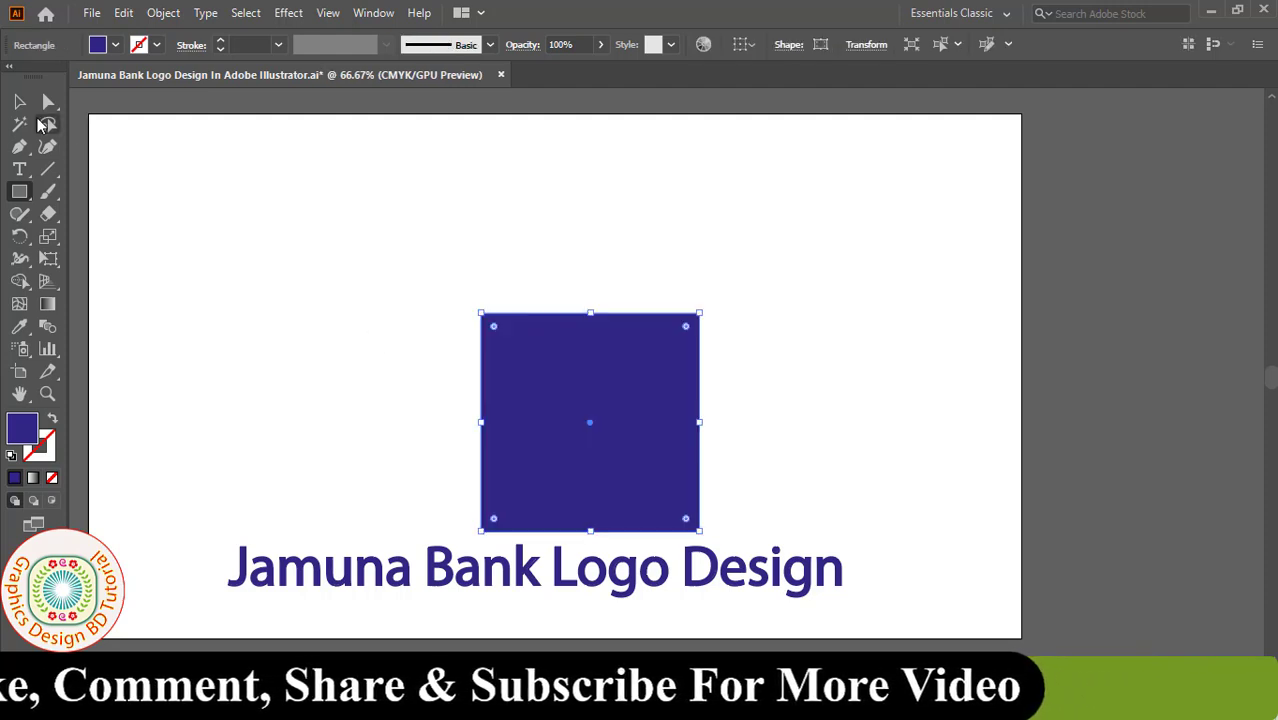
pyautogui.press('v')
pyautogui.moveTo(533, 378); pyautogui.dragTo(404, 292)
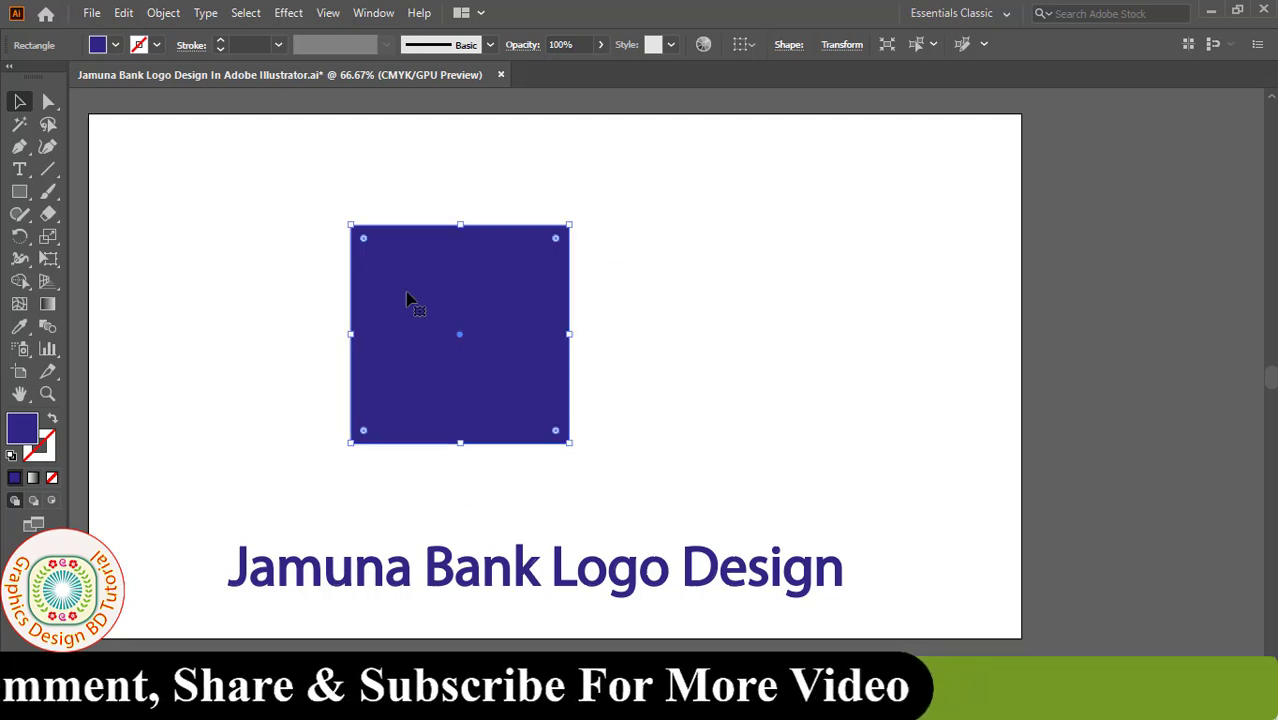
# Give the square no fill and a 2 px black outline.
pyautogui.click(115, 44)
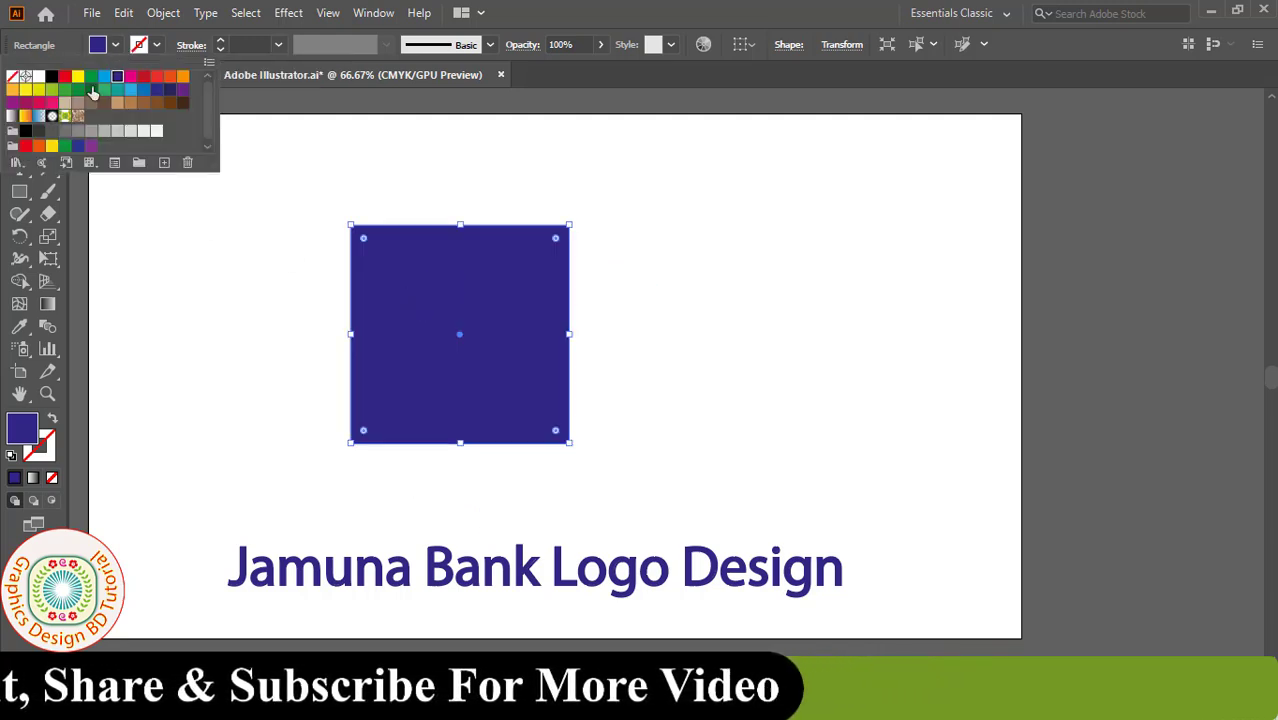
pyautogui.click(12, 78)
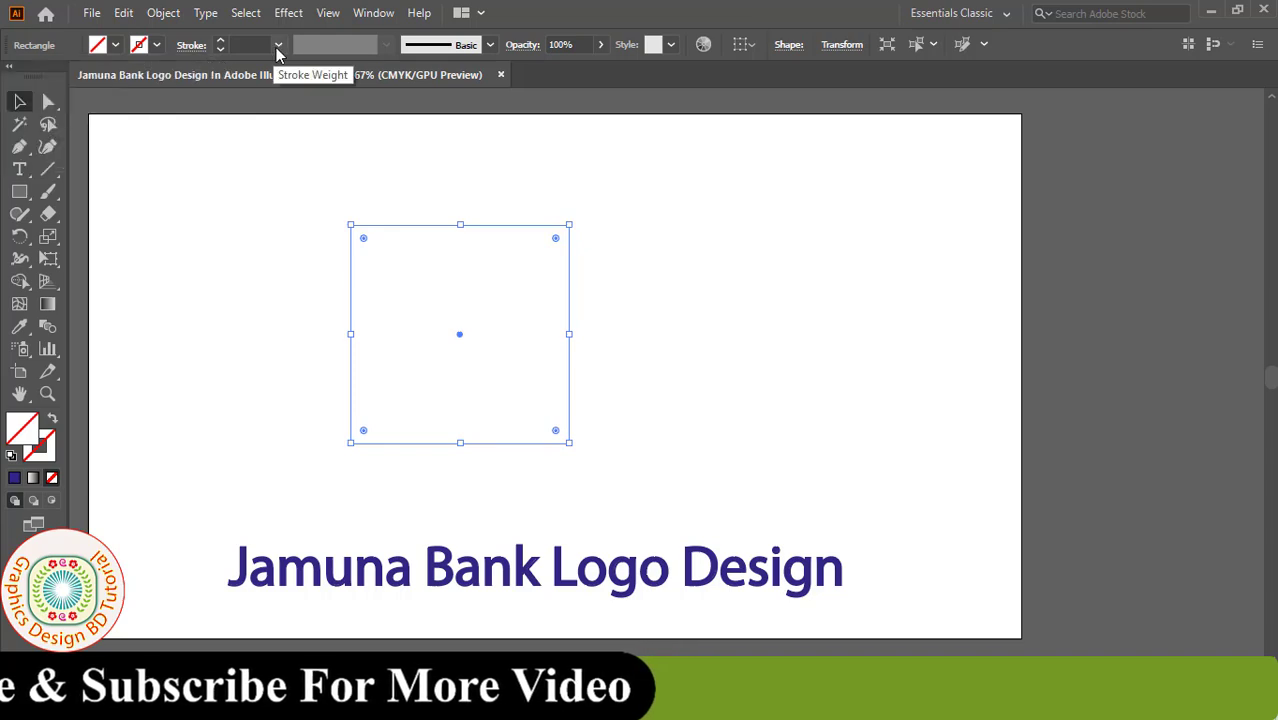
pyautogui.click(278, 44)
pyautogui.click(301, 85)
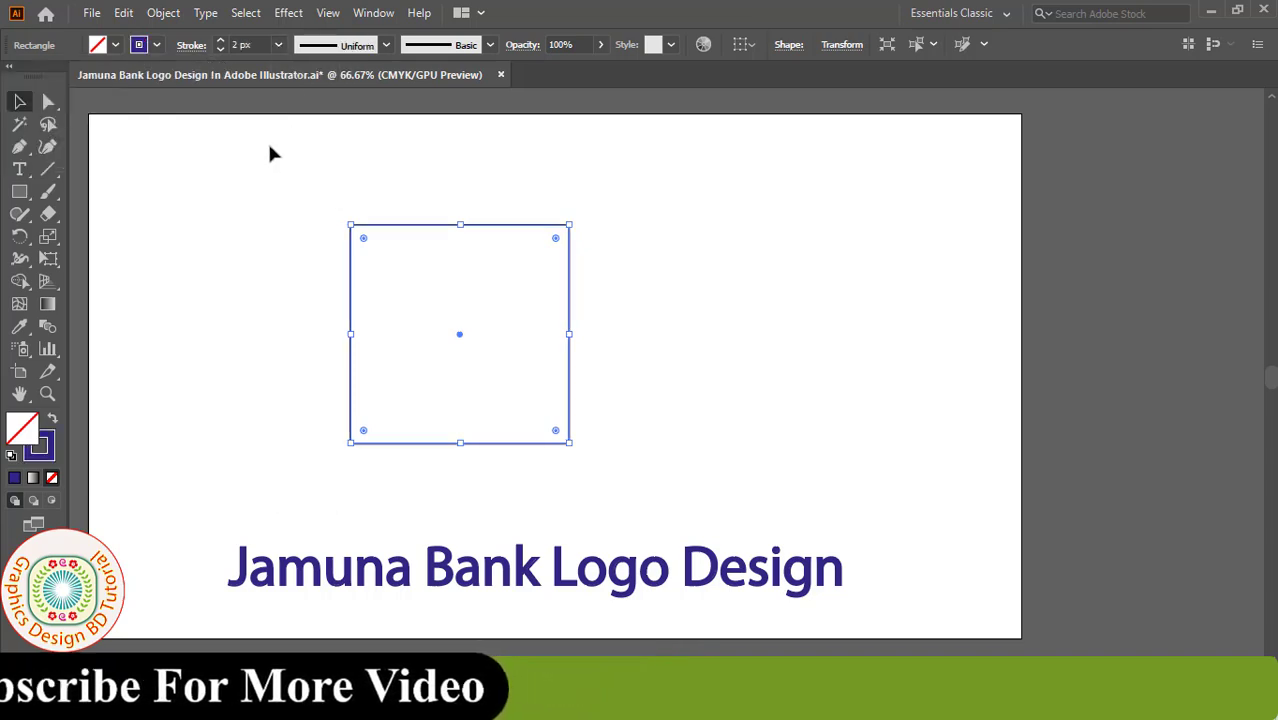
pyautogui.click(156, 44)
pyautogui.click(50, 78)
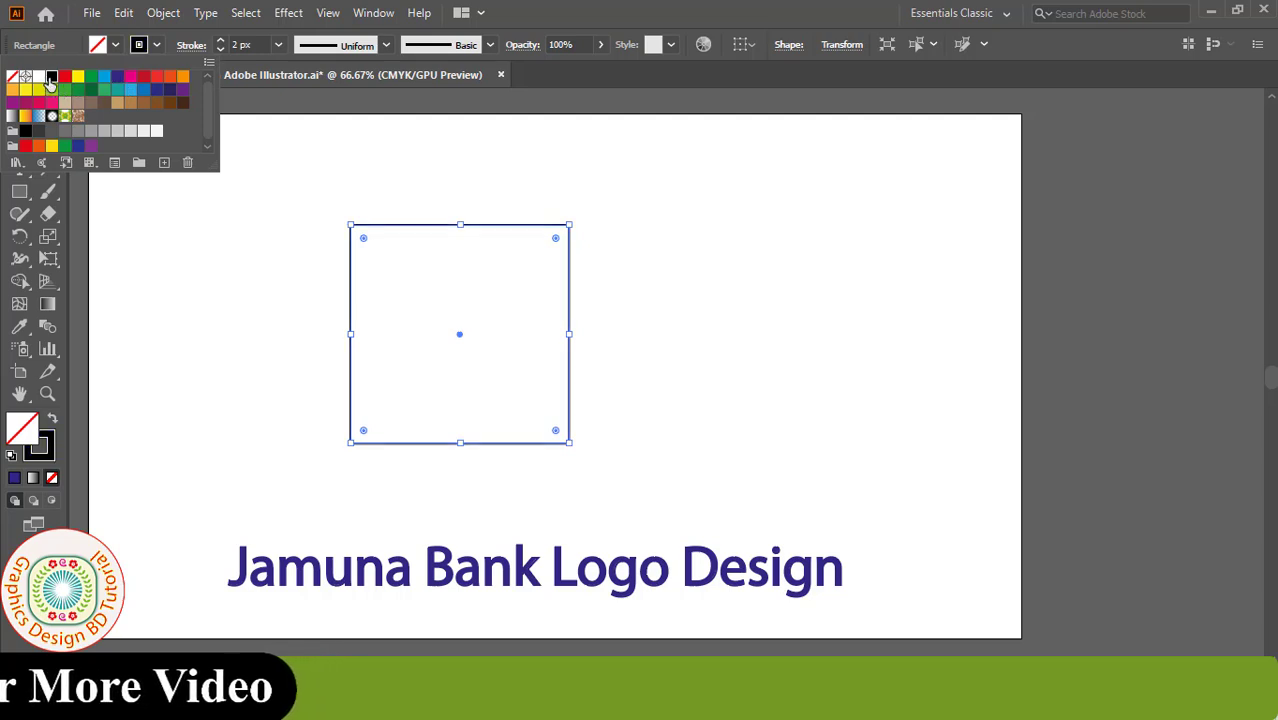
pyautogui.click(335, 195)
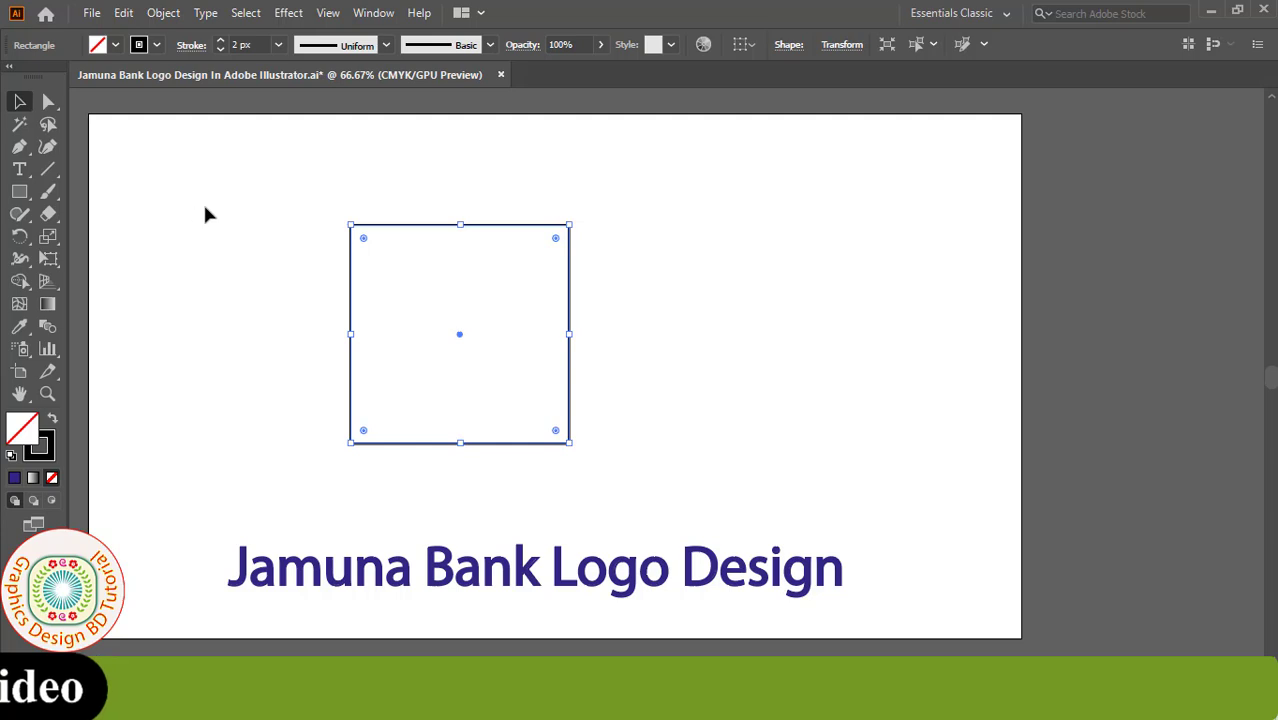
# Offset the outer square by -35 px to create a second, inset square.
pyautogui.click(160, 12)
pyautogui.moveTo(300, 453)
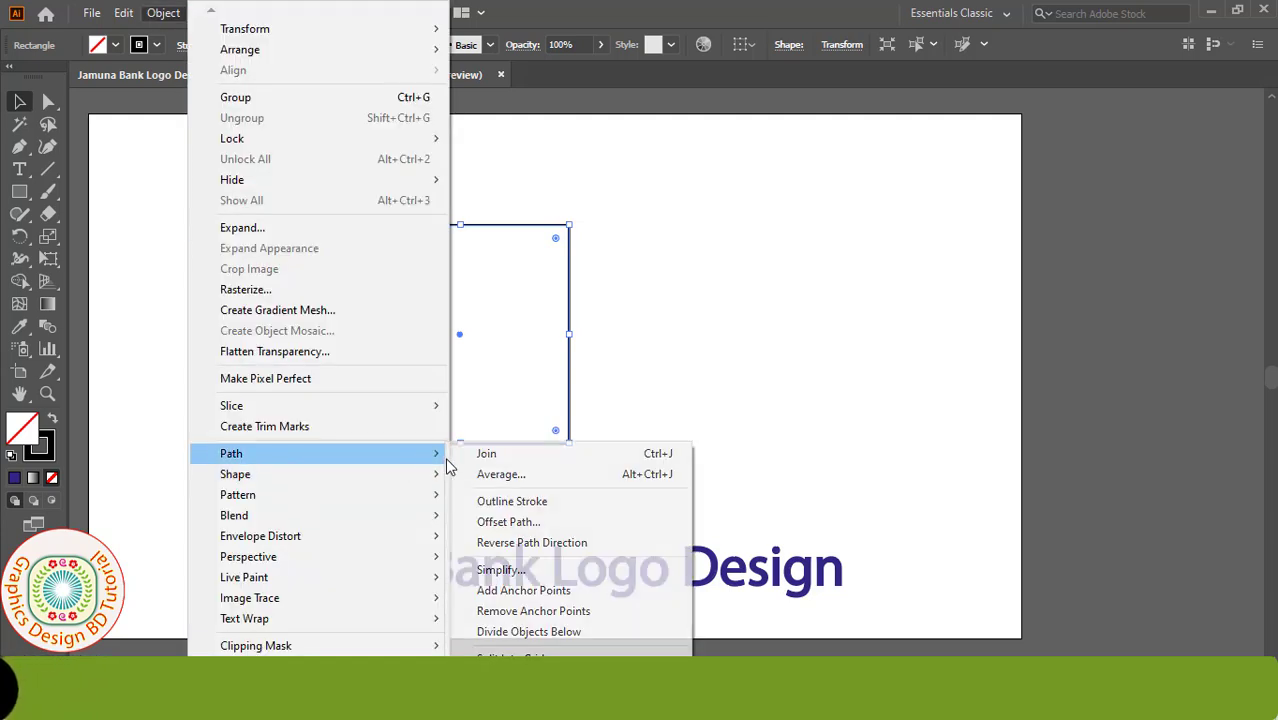
pyautogui.click(523, 524)
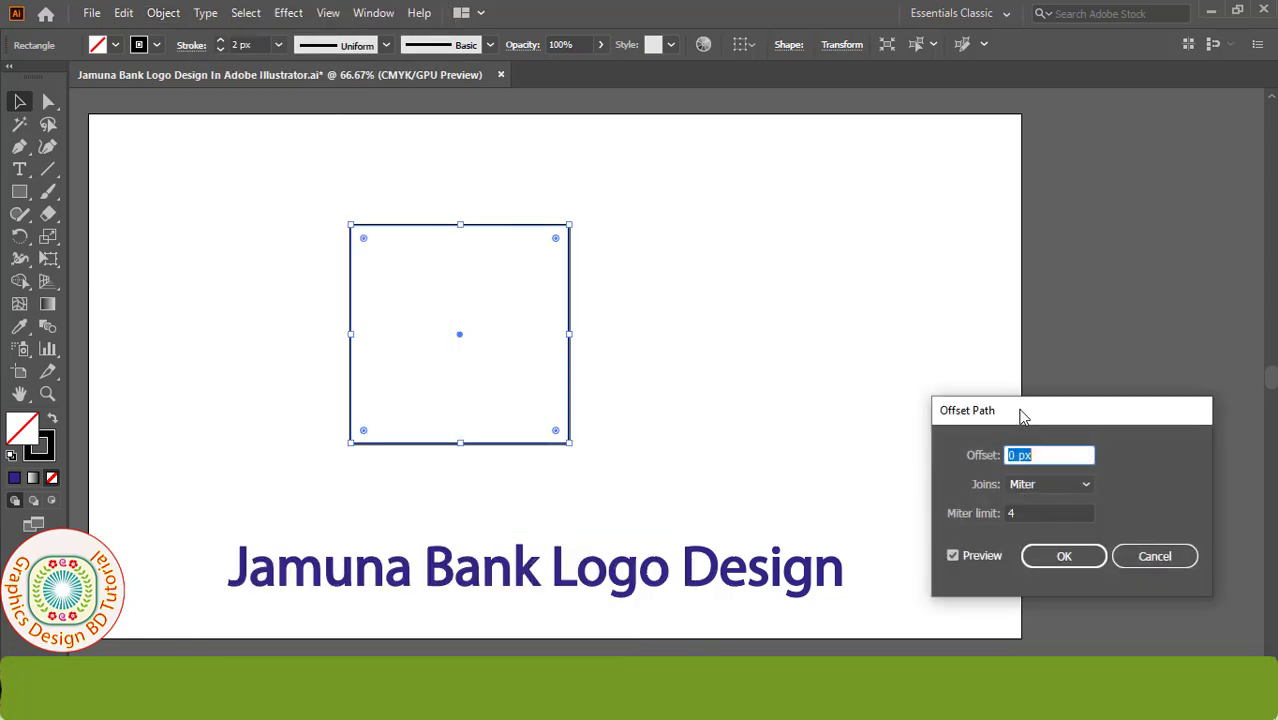
pyautogui.moveTo(1024, 416); pyautogui.dragTo(709, 293)
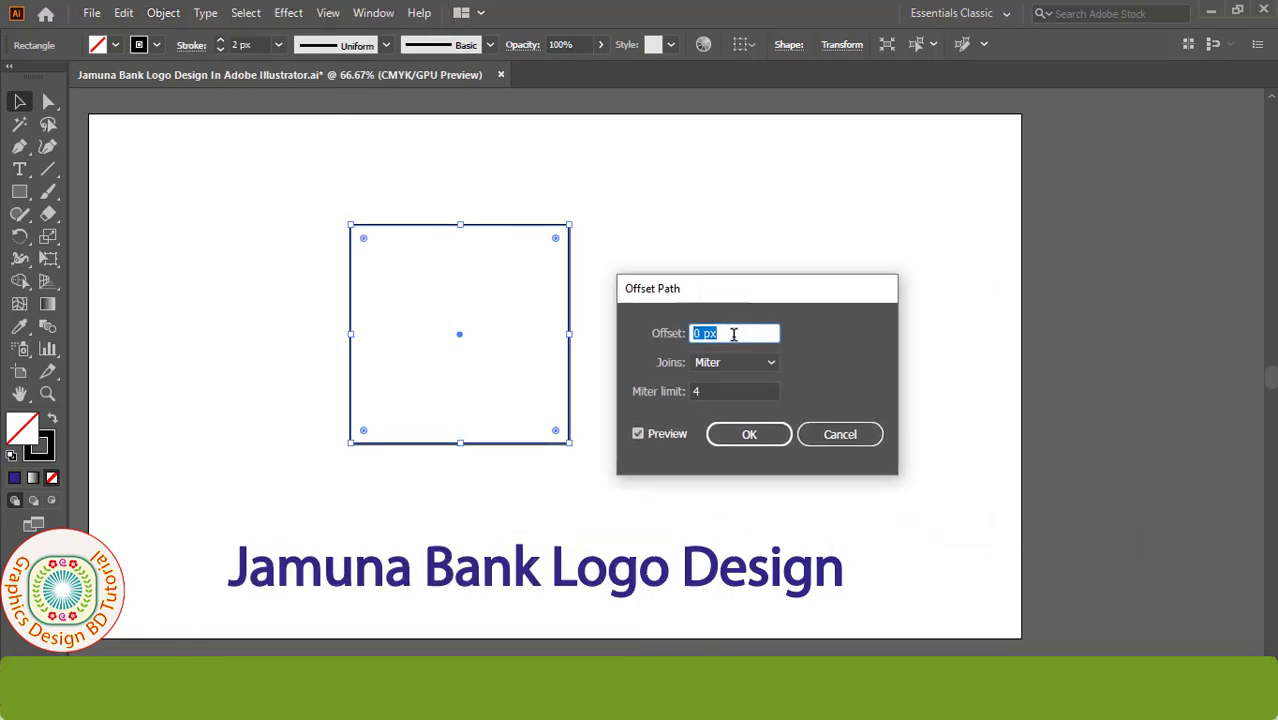
pyautogui.write('-35')
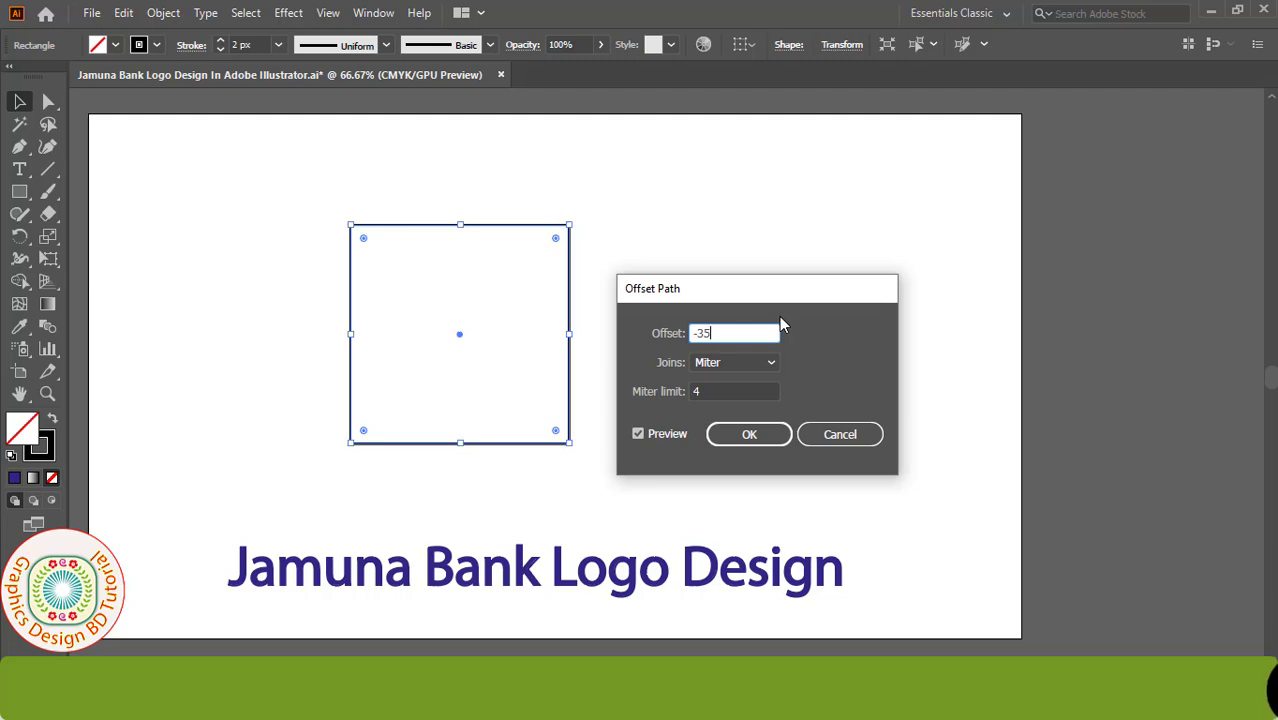
pyautogui.press('Tab')
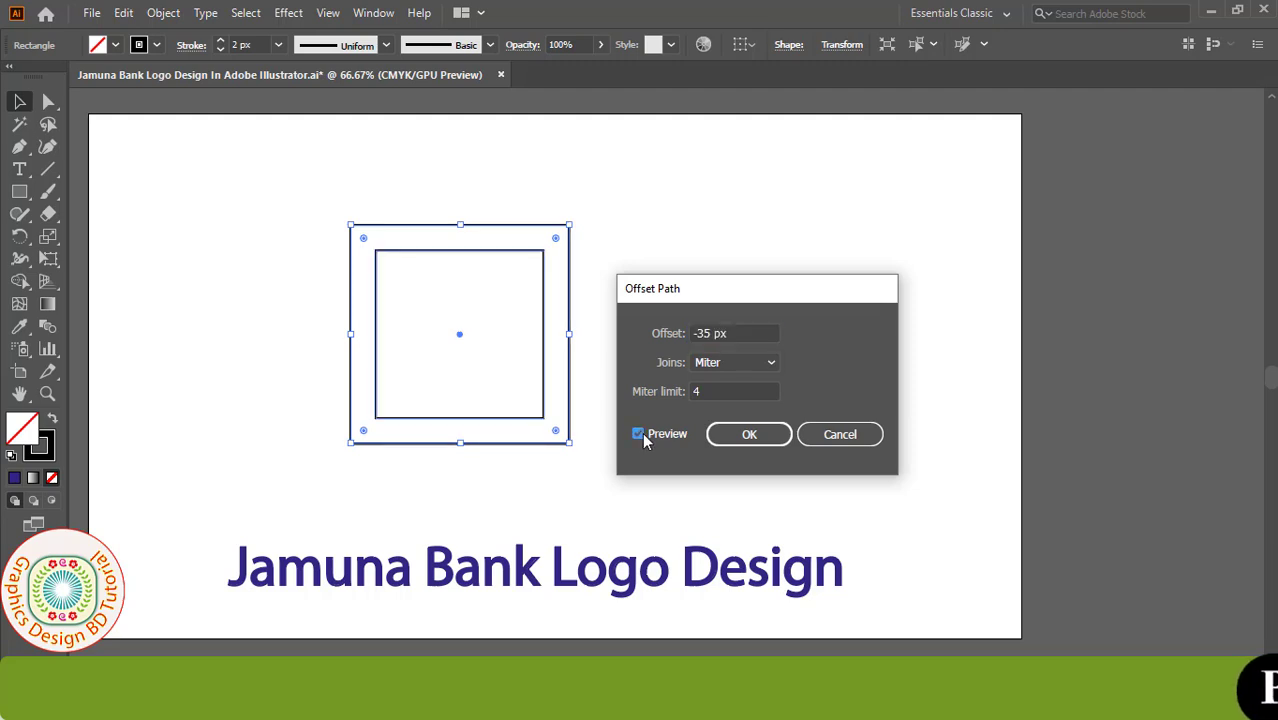
pyautogui.click(756, 444)
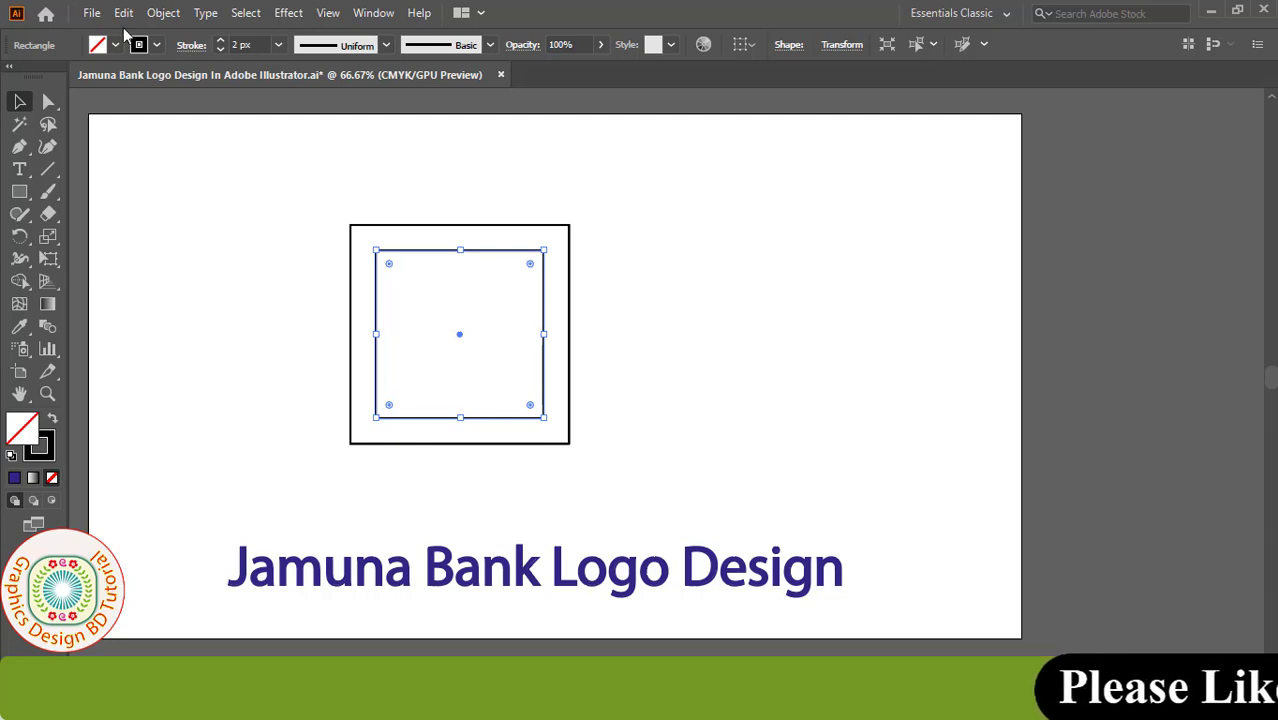
# Offset the new inner square by -35 px to create a third square.
pyautogui.click(160, 14)
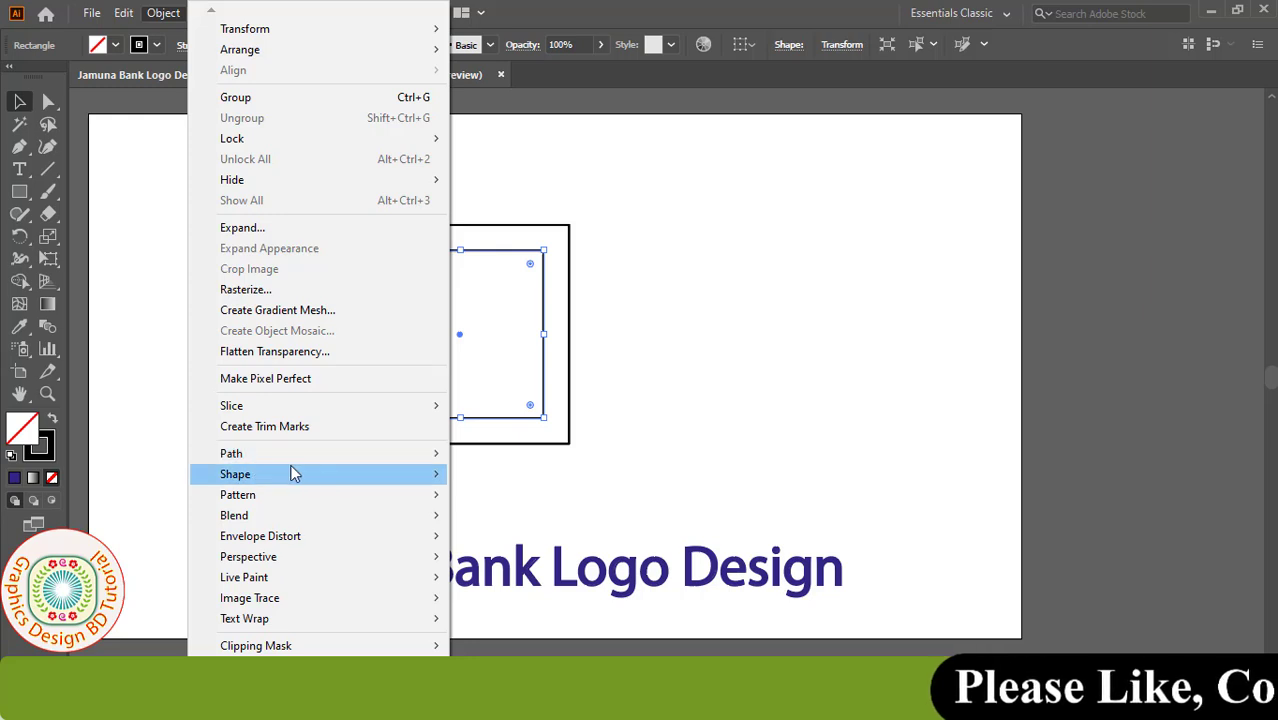
pyautogui.moveTo(231, 453)
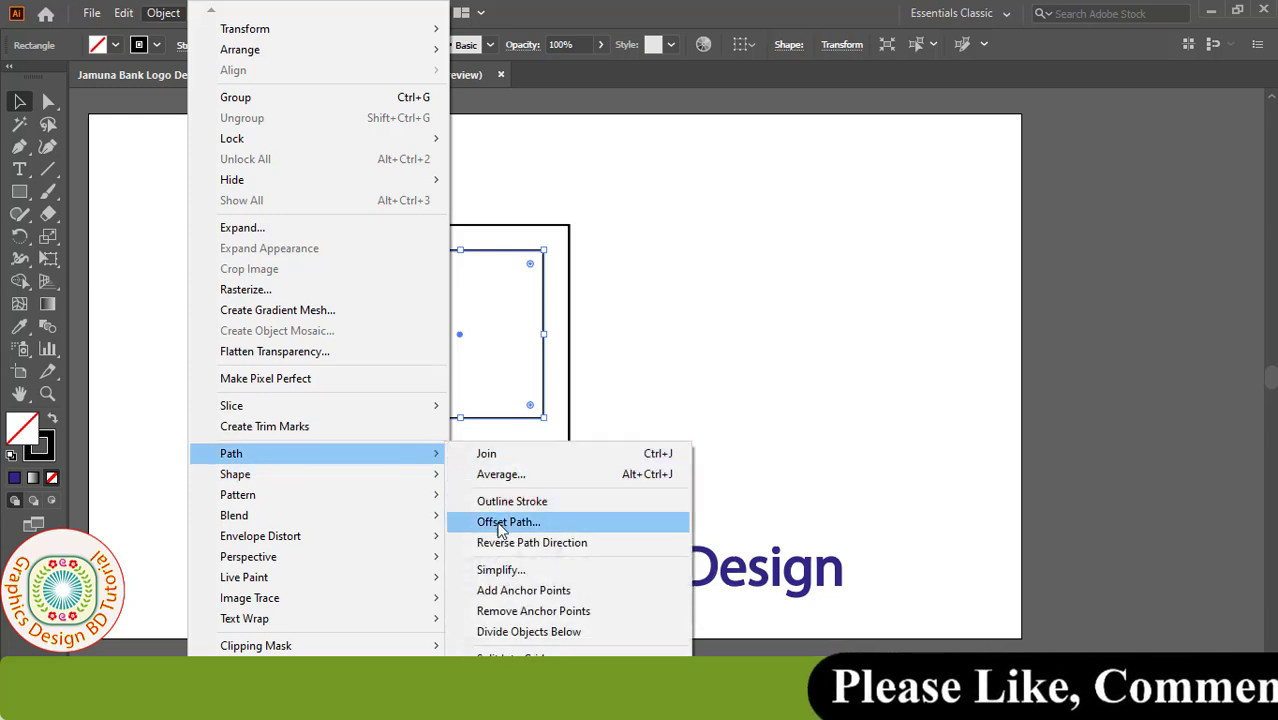
pyautogui.click(493, 522)
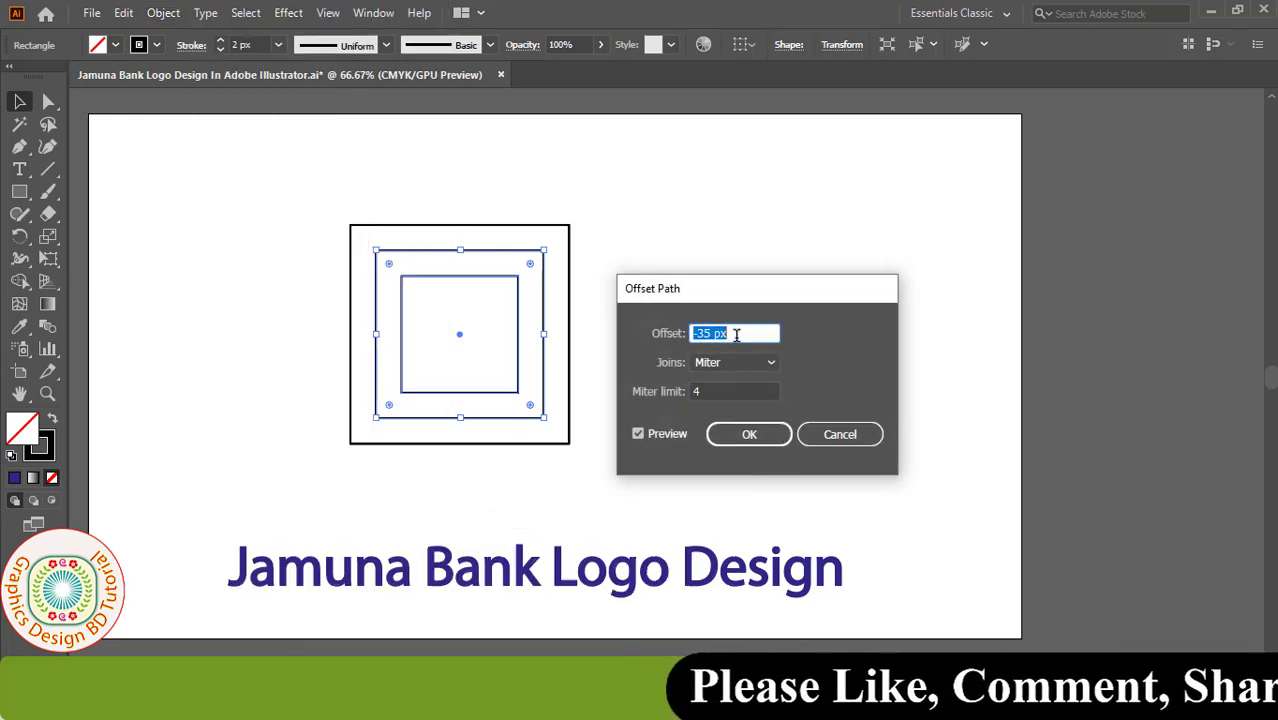
pyautogui.click(736, 334)
pyautogui.moveTo(734, 334); pyautogui.dragTo(690, 334)
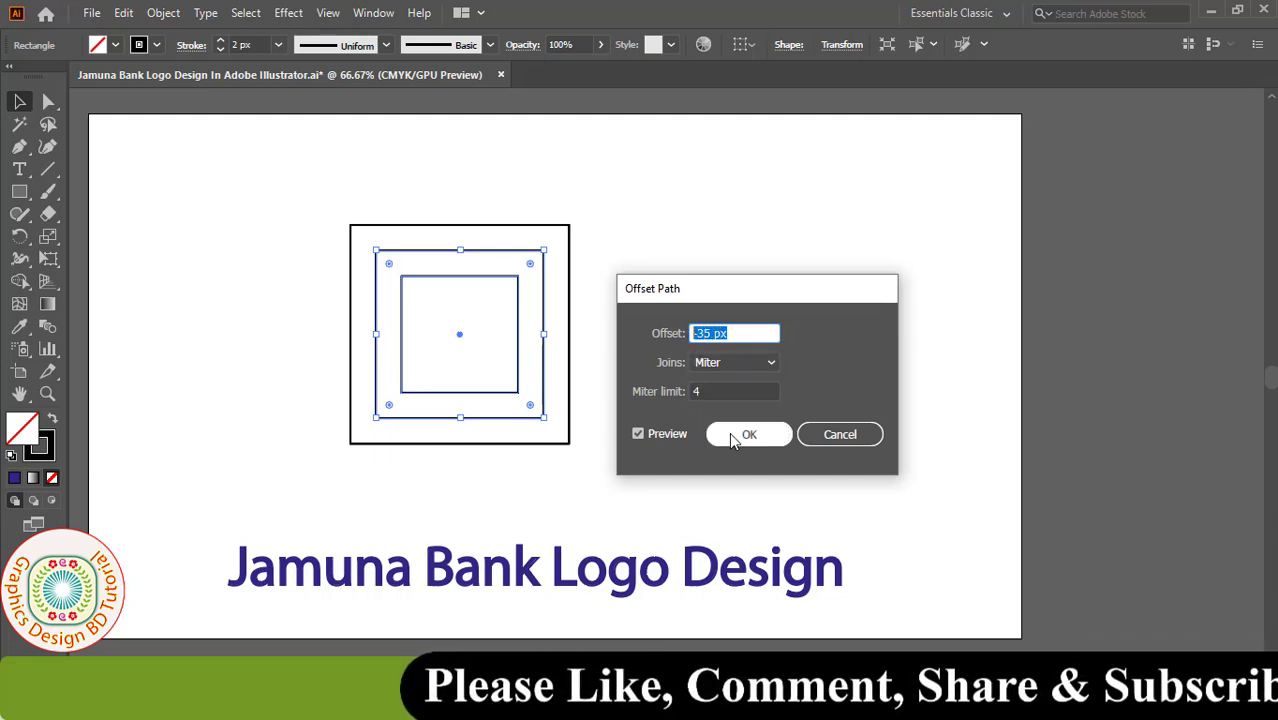
pyautogui.click(759, 443)
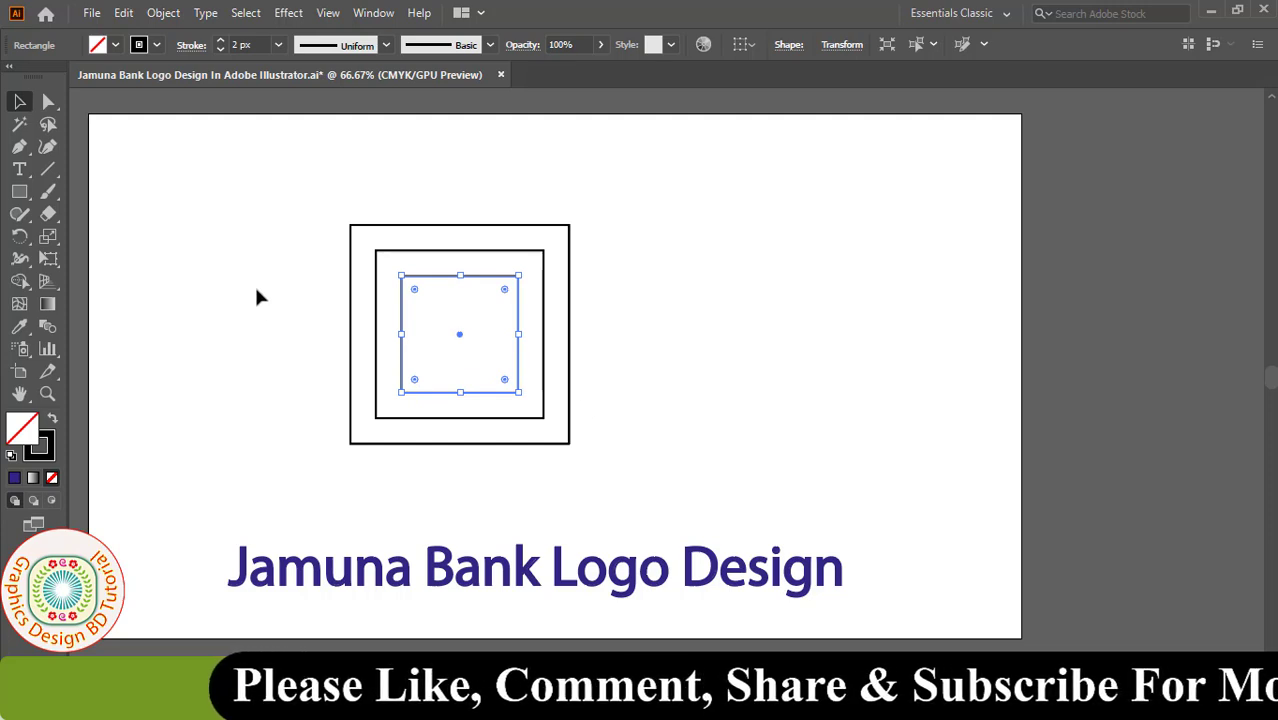
# Set Split Into Grid on the innermost square to 2 rows with preview on.
pyautogui.click(160, 13)
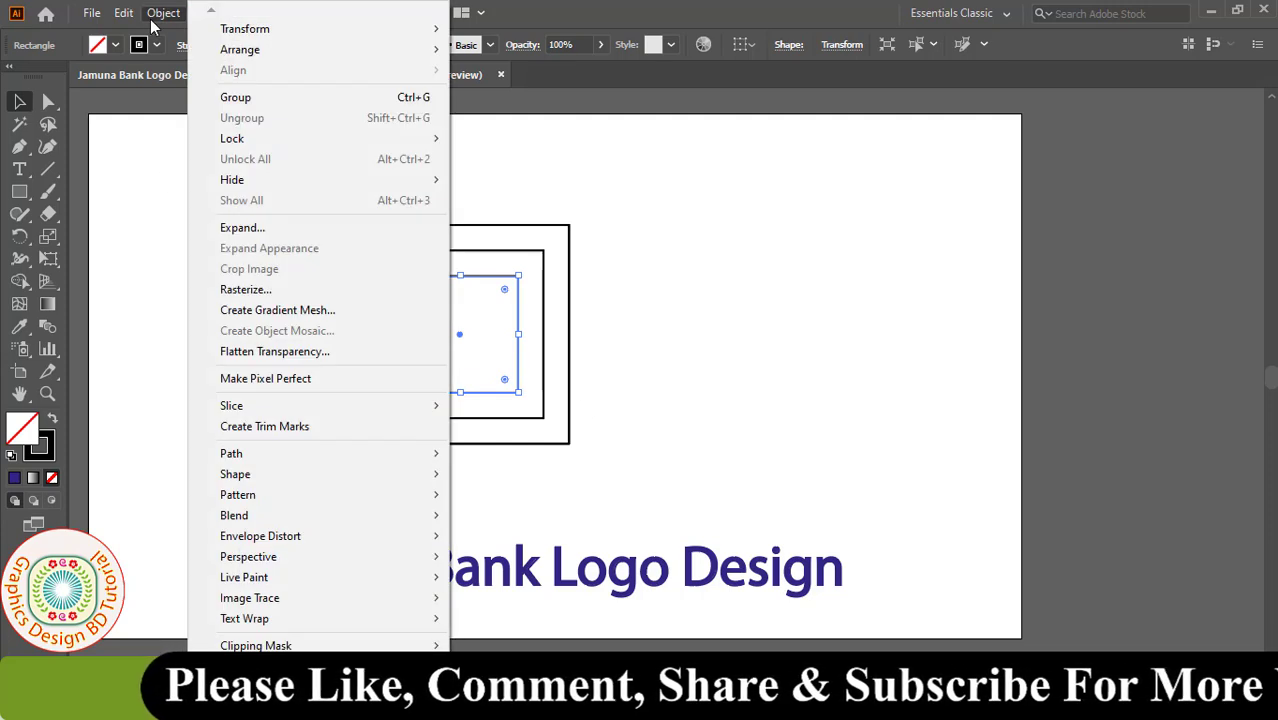
pyautogui.moveTo(318, 453)
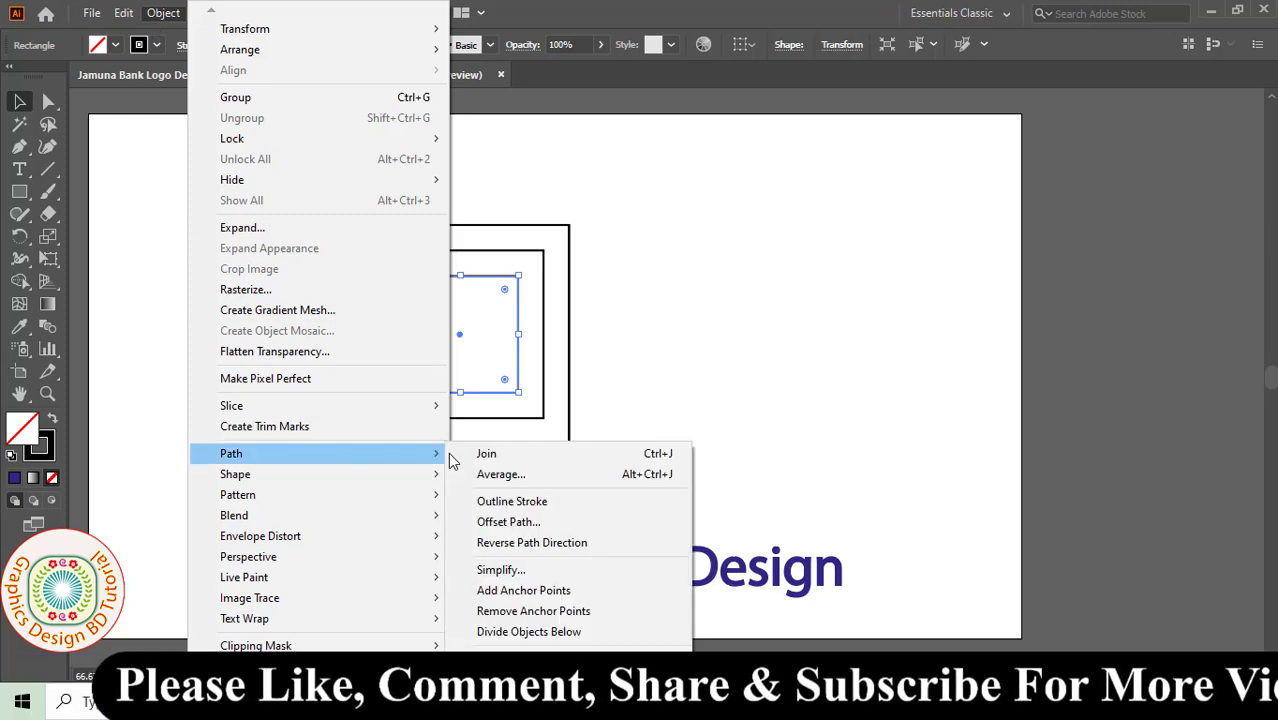
pyautogui.click(525, 652)
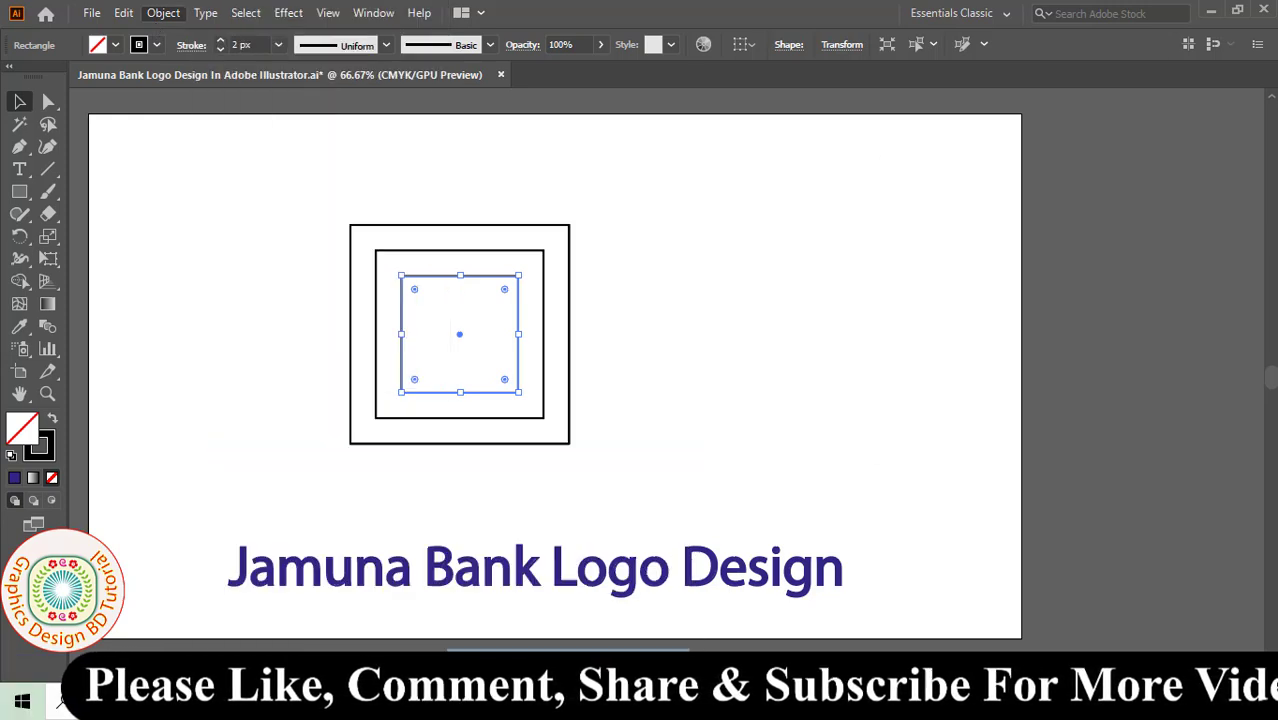
pyautogui.moveTo(948, 180); pyautogui.dragTo(689, 195)
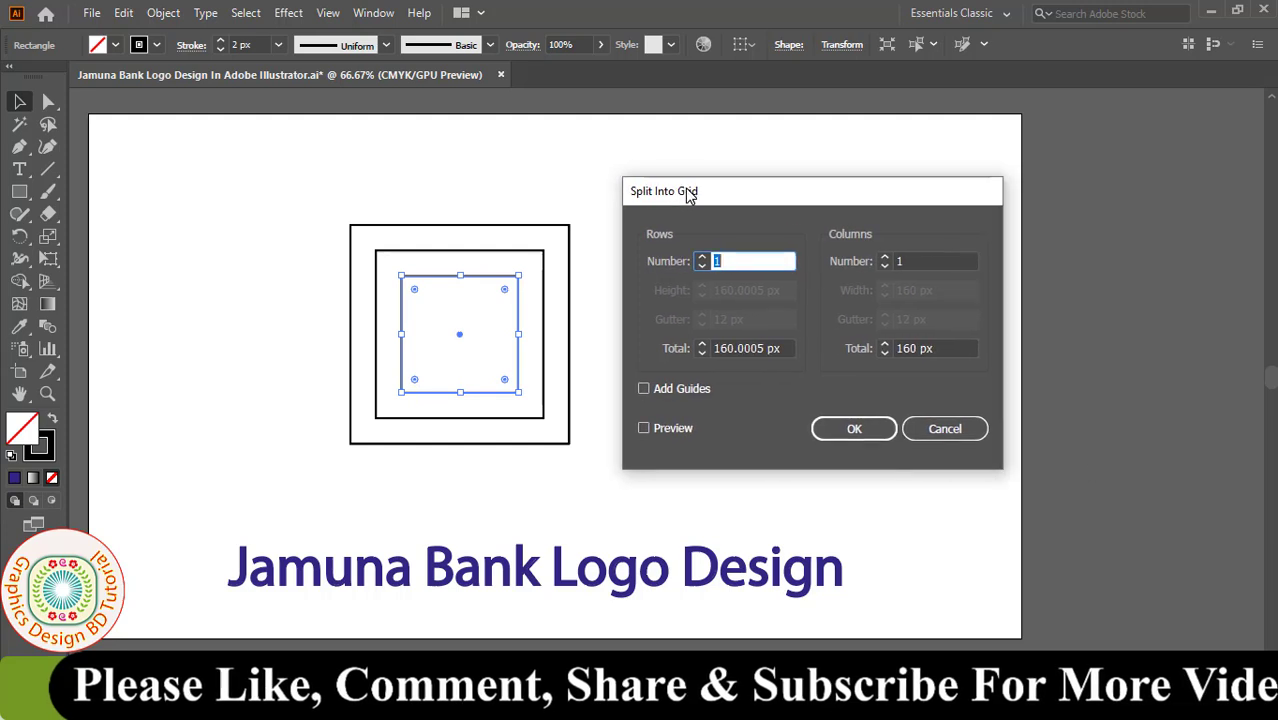
pyautogui.click(645, 428)
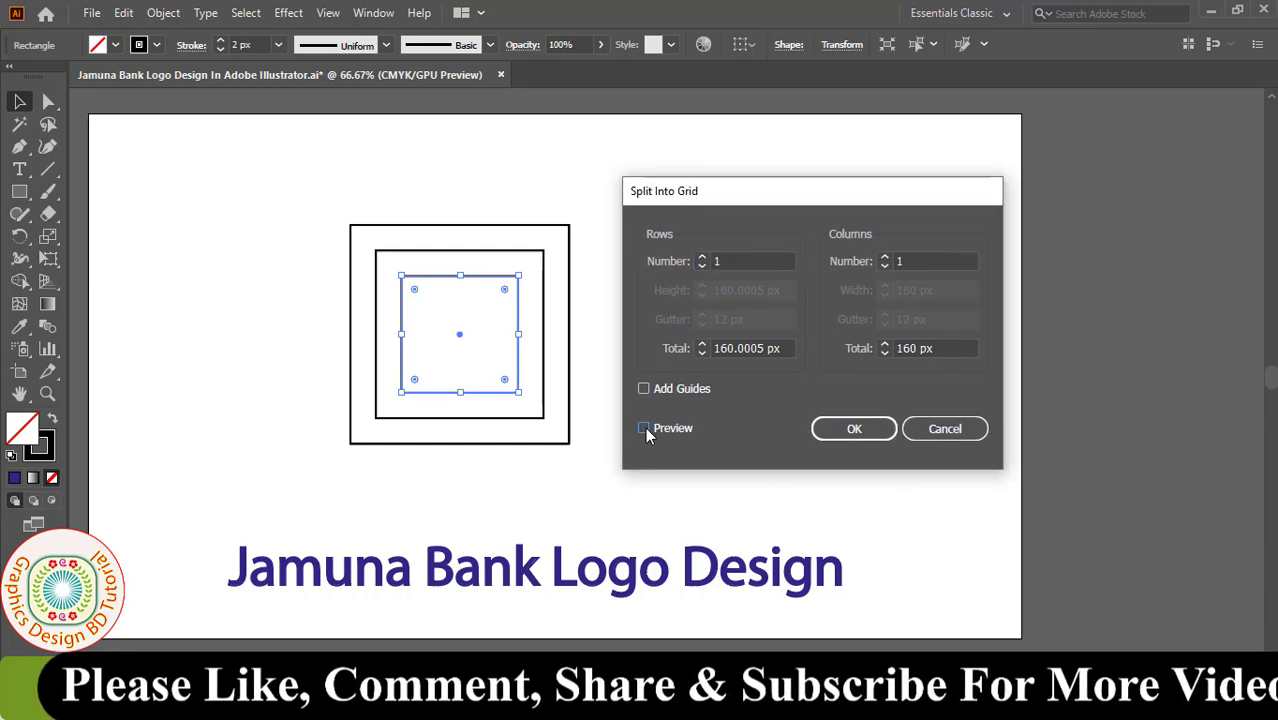
pyautogui.click(702, 258)
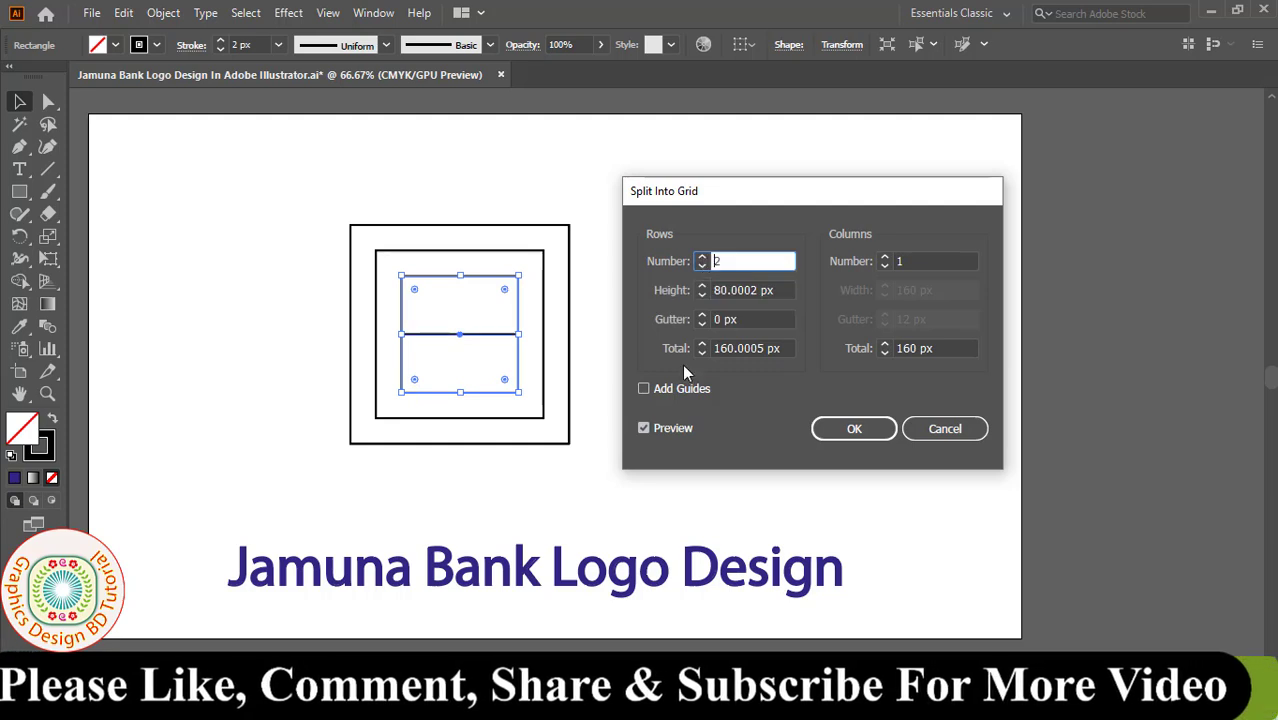
# Confirm the 2-row split, then copy the outer square and paste it in front.
pyautogui.click(852, 428)
pyautogui.click(650, 393)
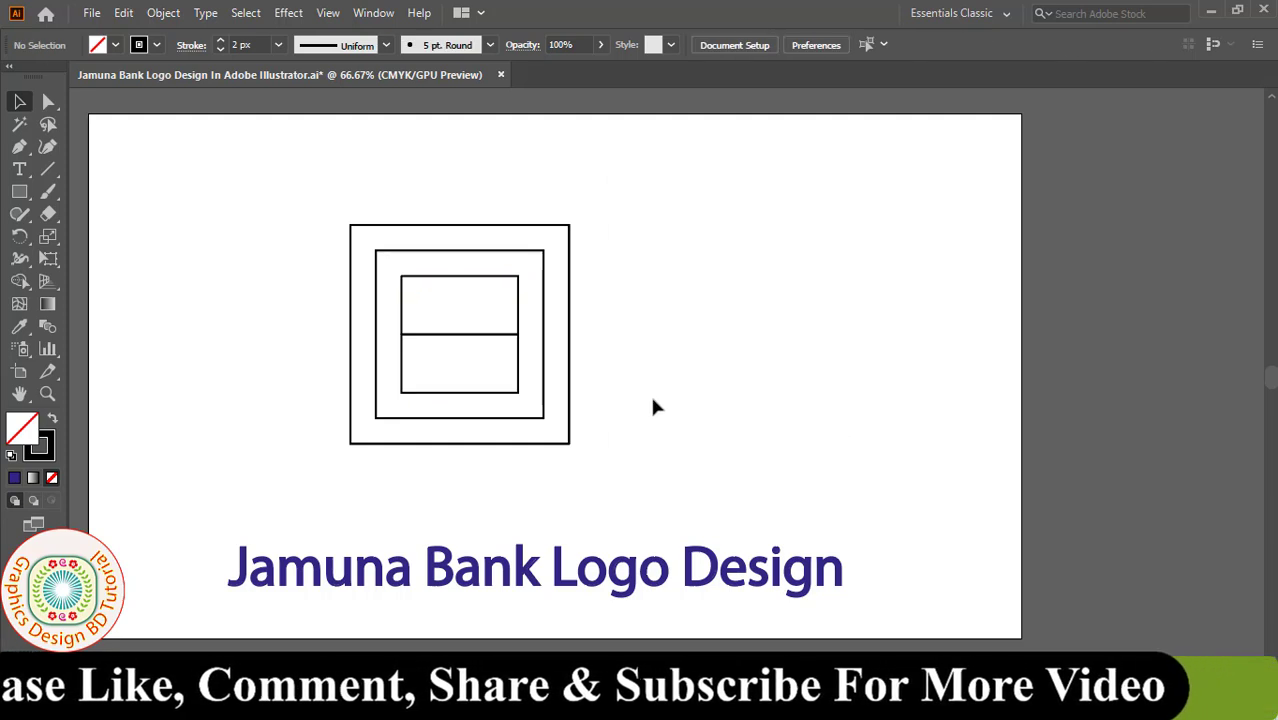
pyautogui.click(569, 308)
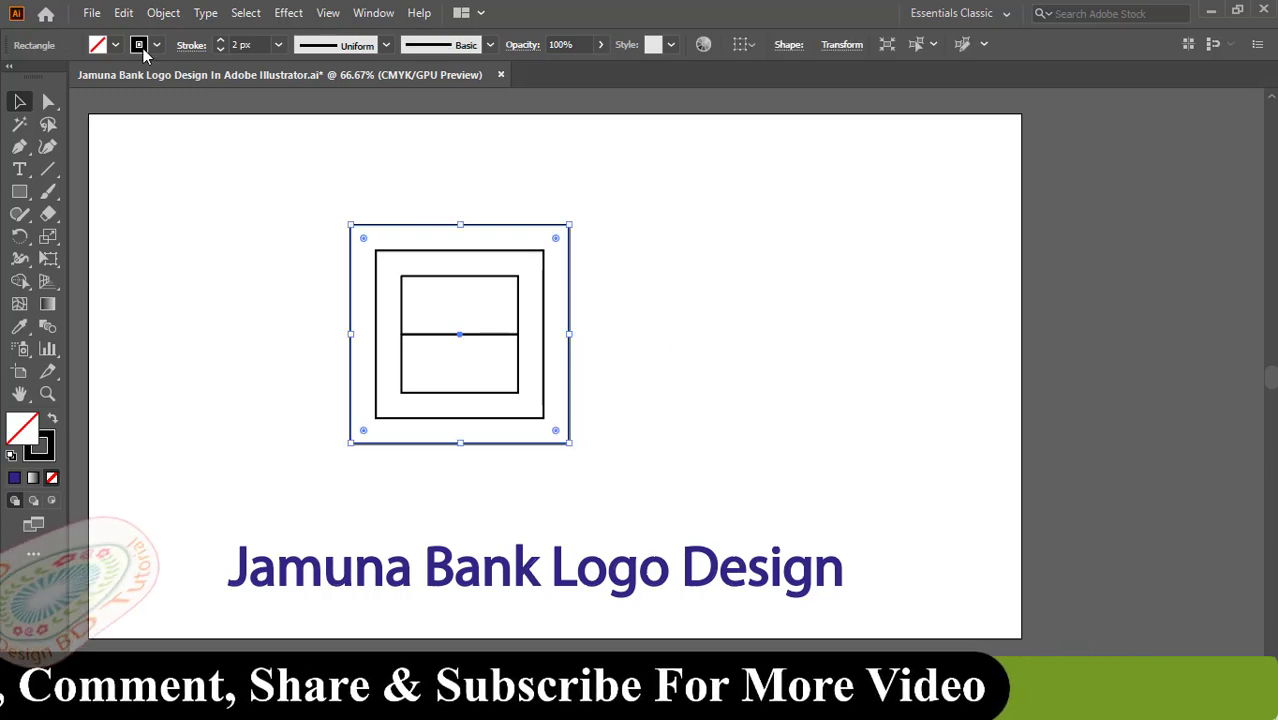
pyautogui.click(122, 13)
pyautogui.click(153, 103)
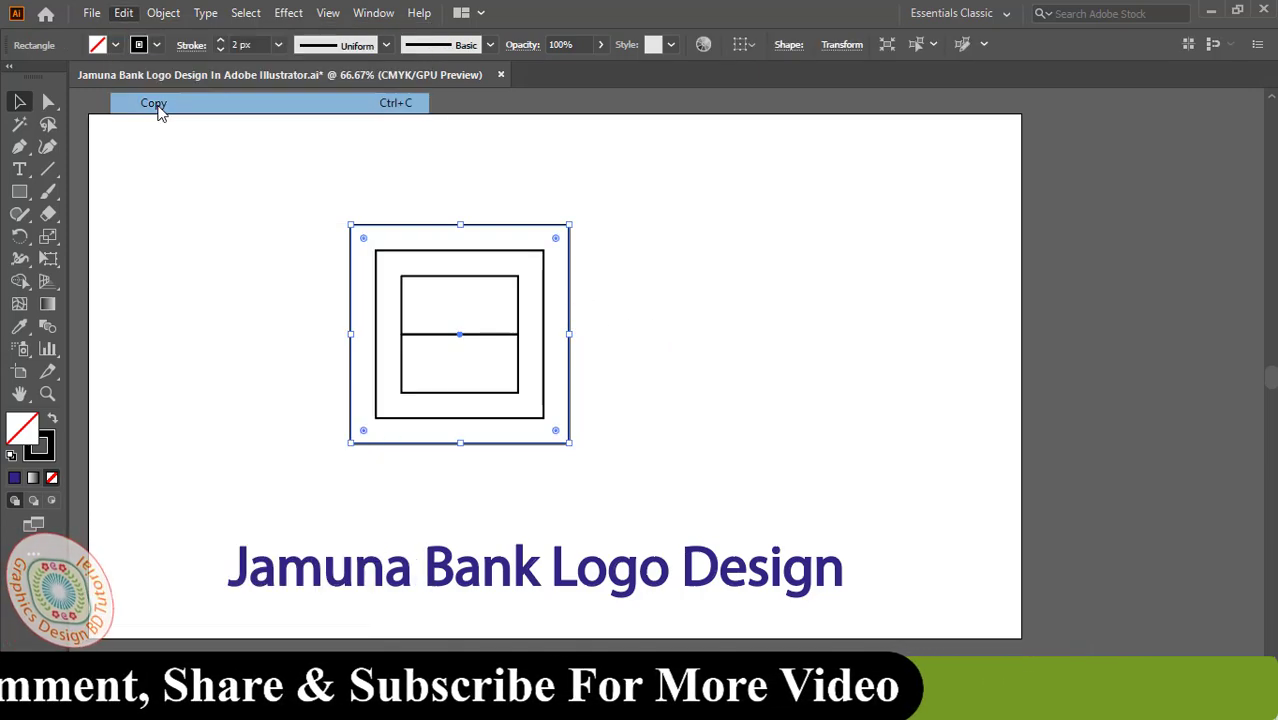
pyautogui.click(123, 13)
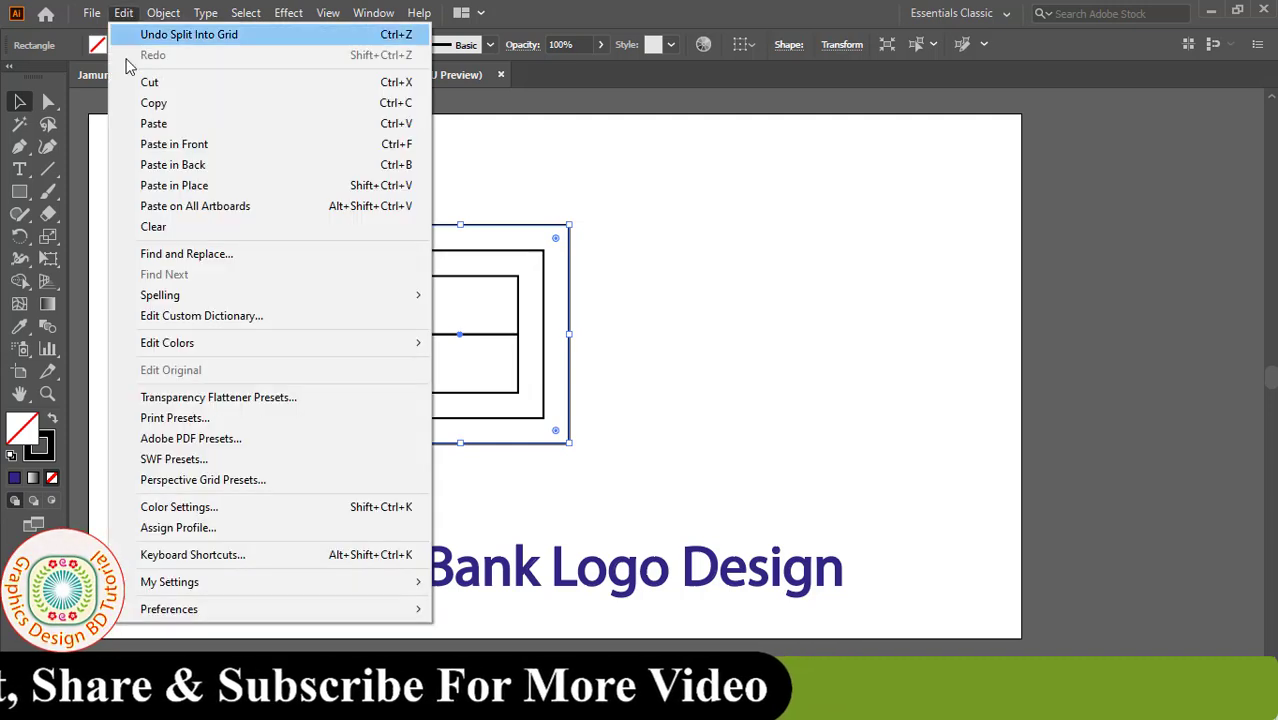
pyautogui.click(193, 146)
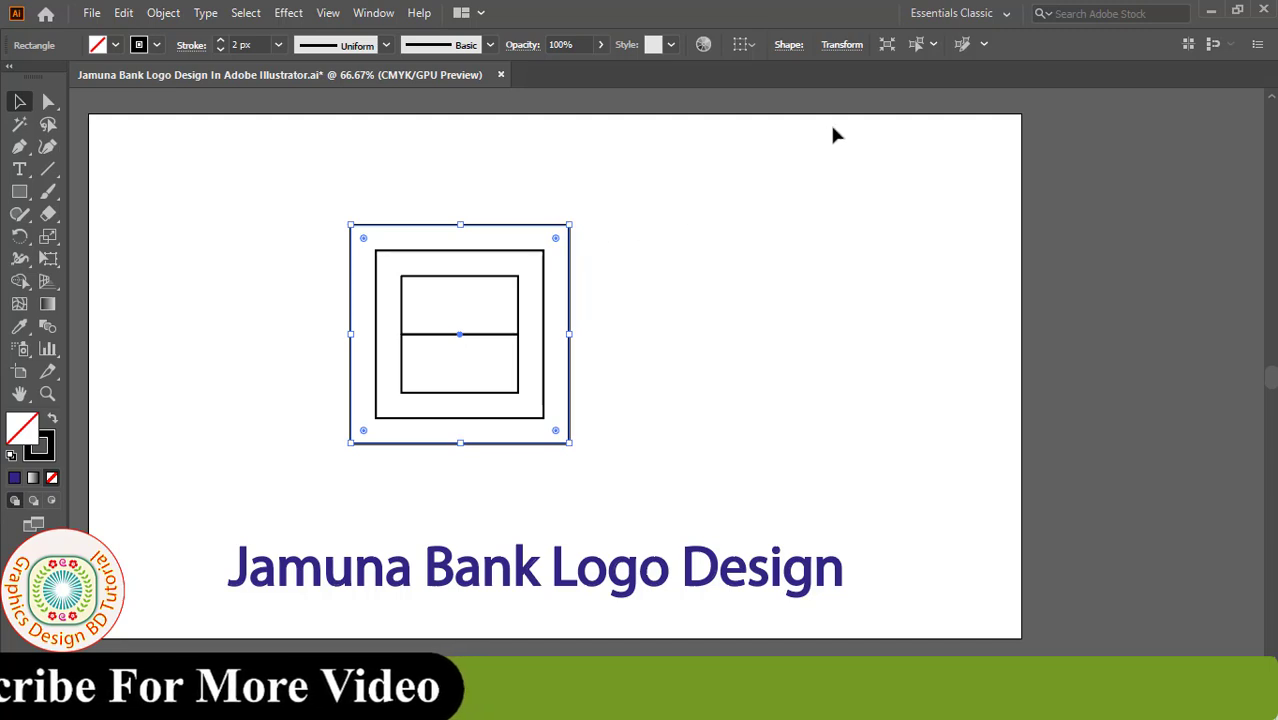
# Resize the pasted copy into a 30 px wide, 400 px tall bar.
pyautogui.click(843, 46)
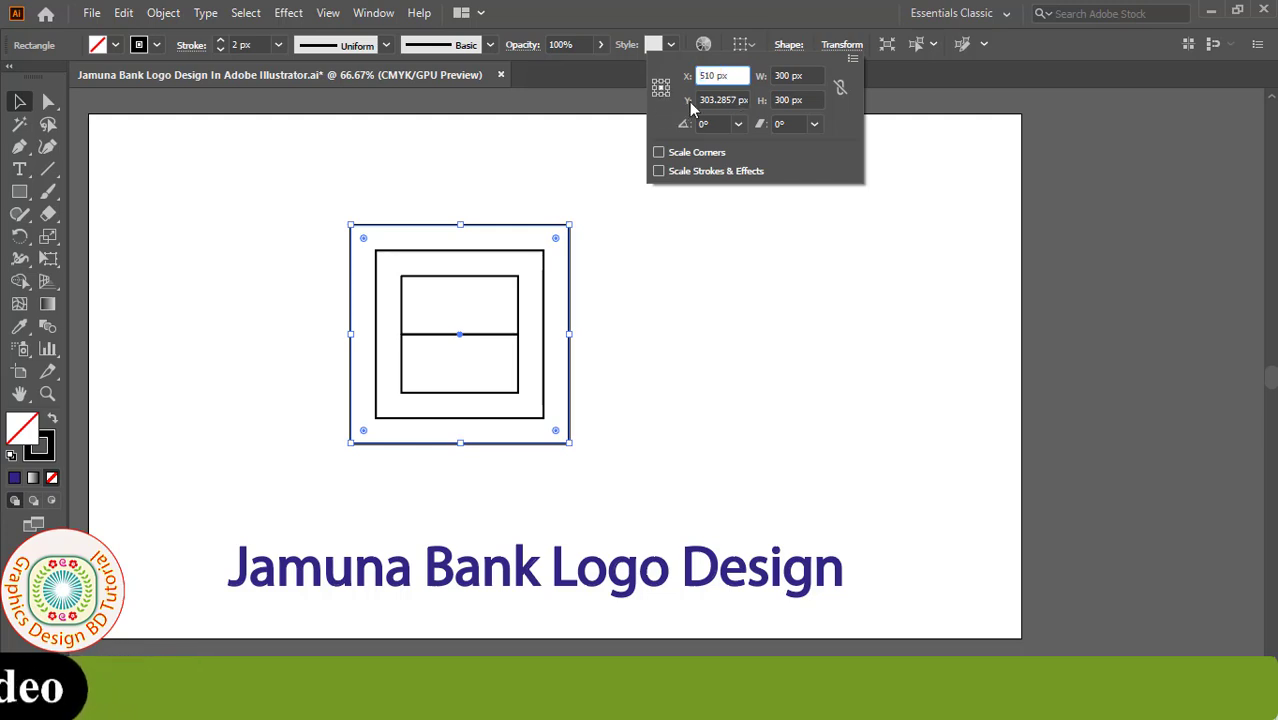
pyautogui.click(805, 76)
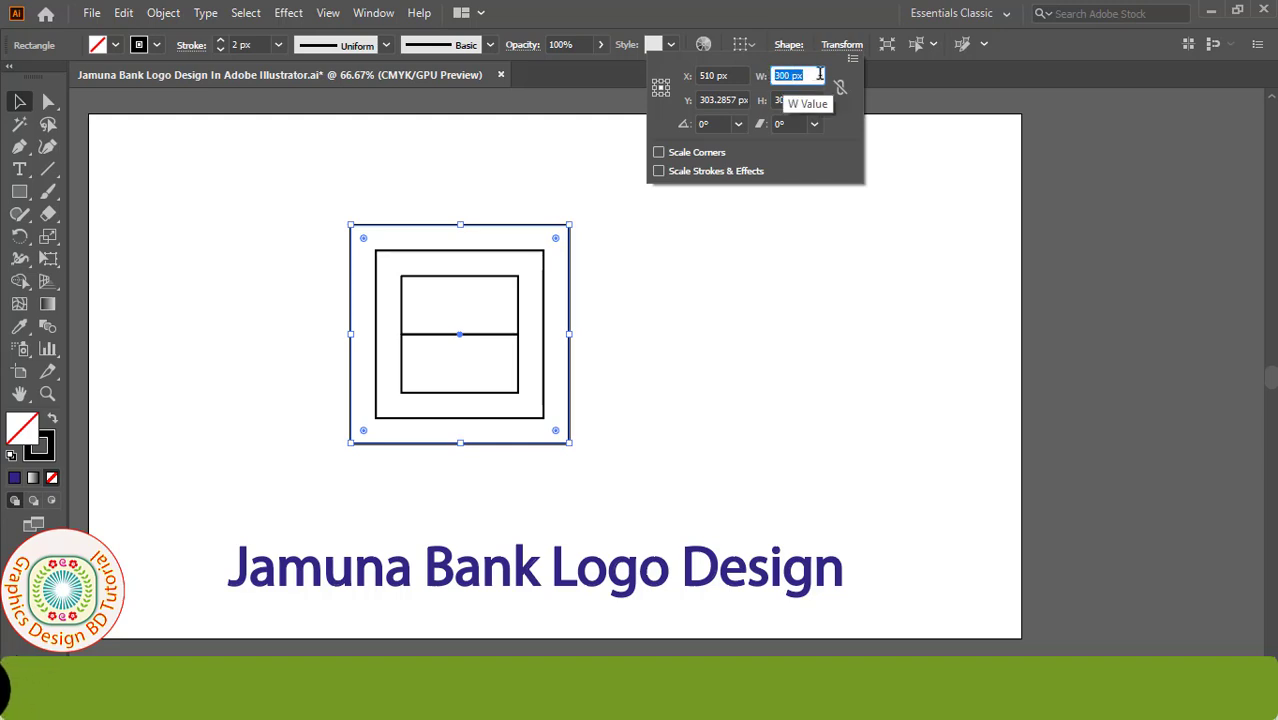
pyautogui.write('30')
pyautogui.click(811, 100)
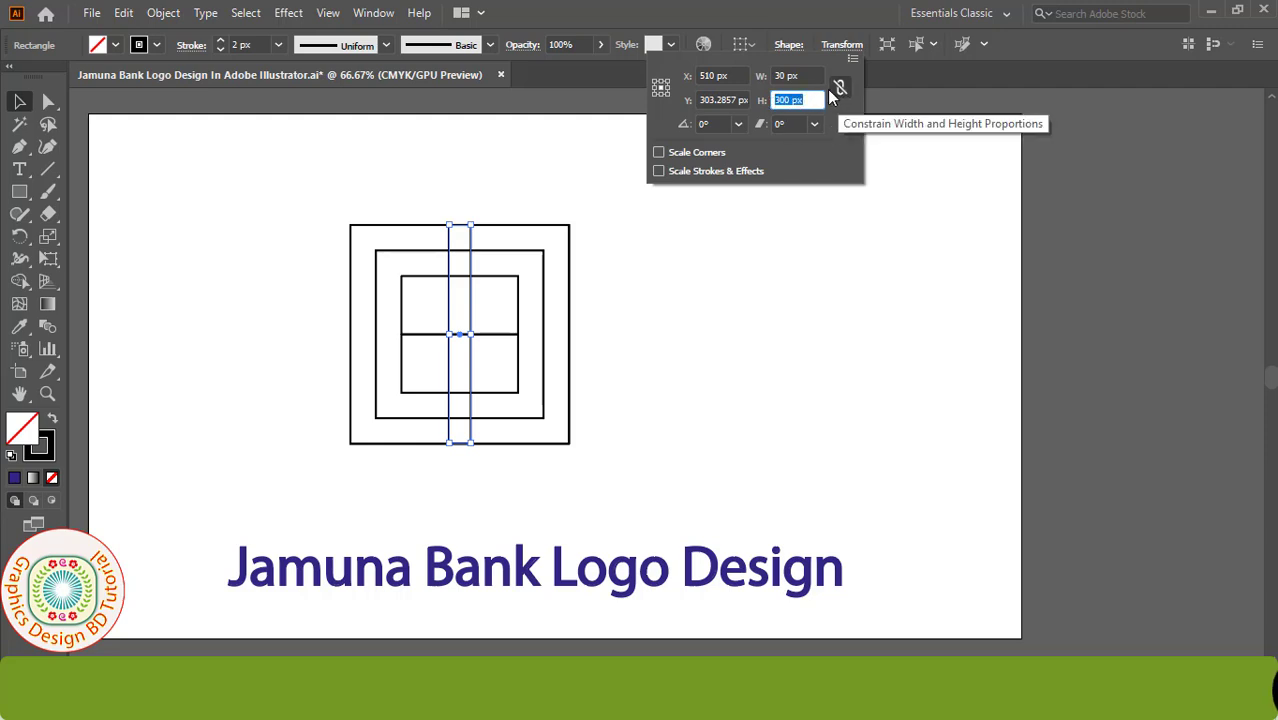
pyautogui.write('4')
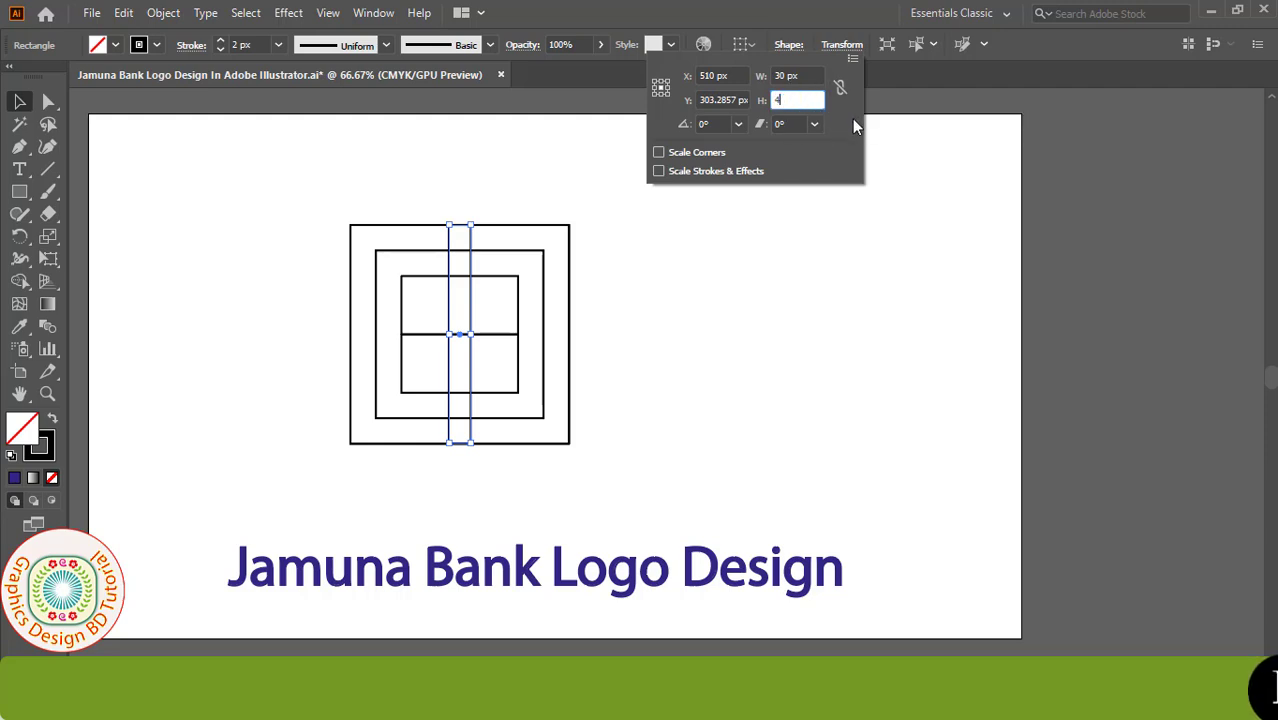
pyautogui.write('00')
pyautogui.press('Return')
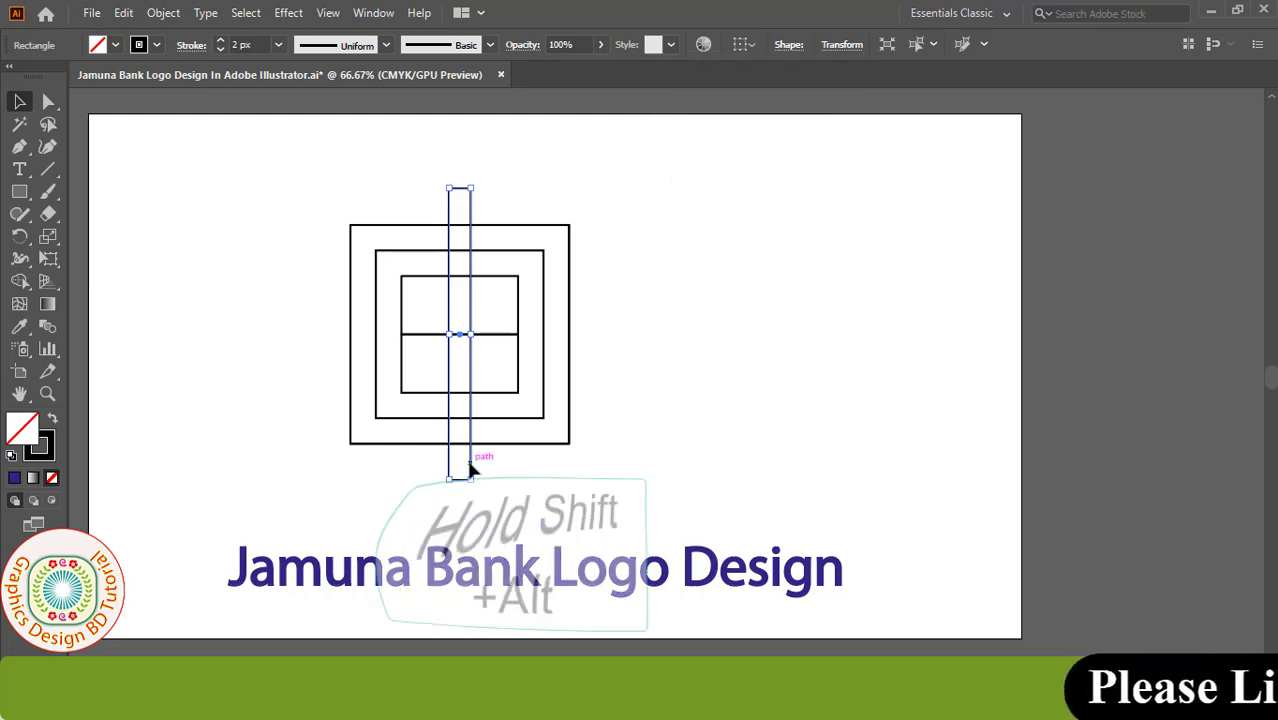
# Duplicate the bar beside the original and widen the copy to 35 px.
pyautogui.moveTo(472, 467); pyautogui.dragTo(451, 472)
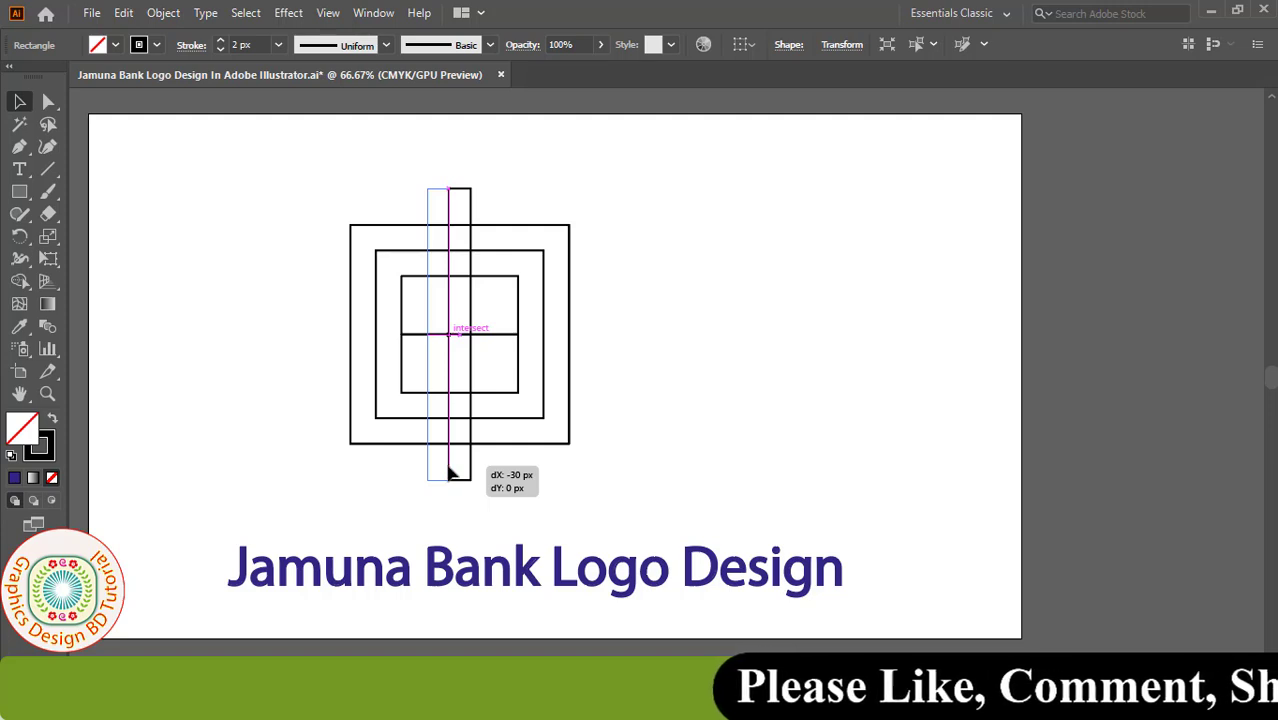
pyautogui.moveTo(451, 472); pyautogui.dragTo(451, 472)
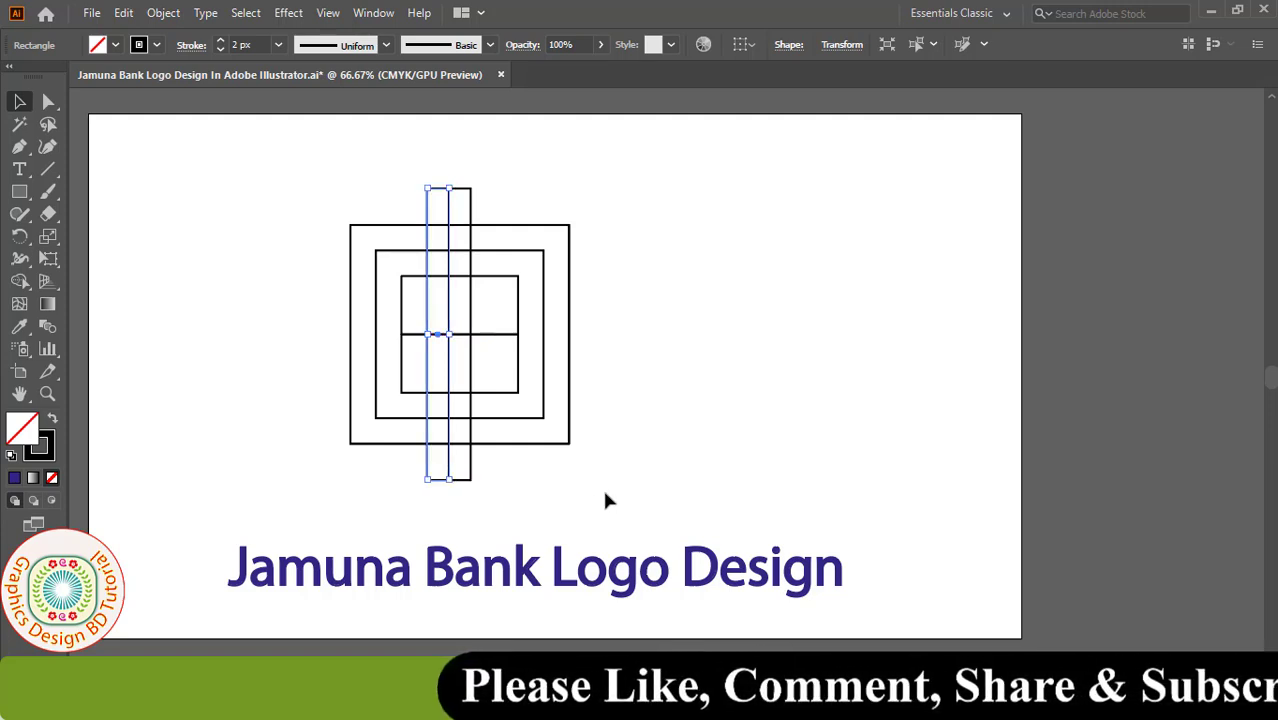
pyautogui.click(842, 45)
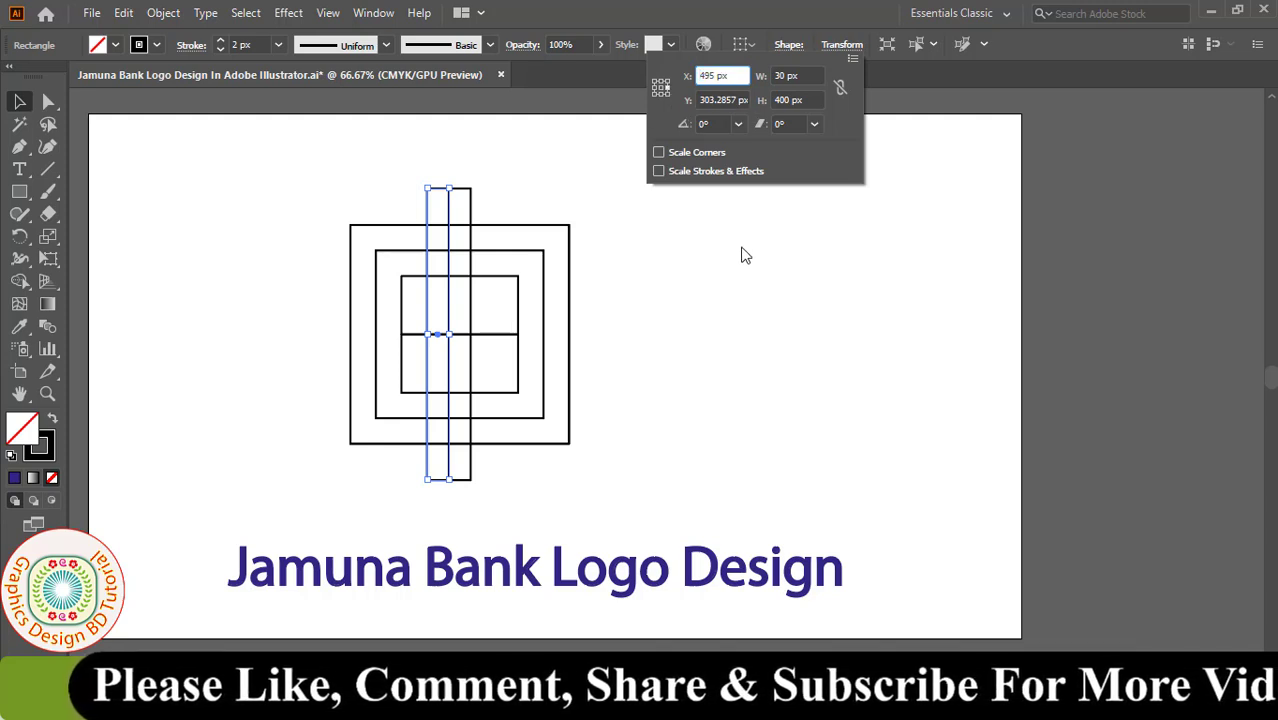
pyautogui.click(802, 75)
pyautogui.write('35')
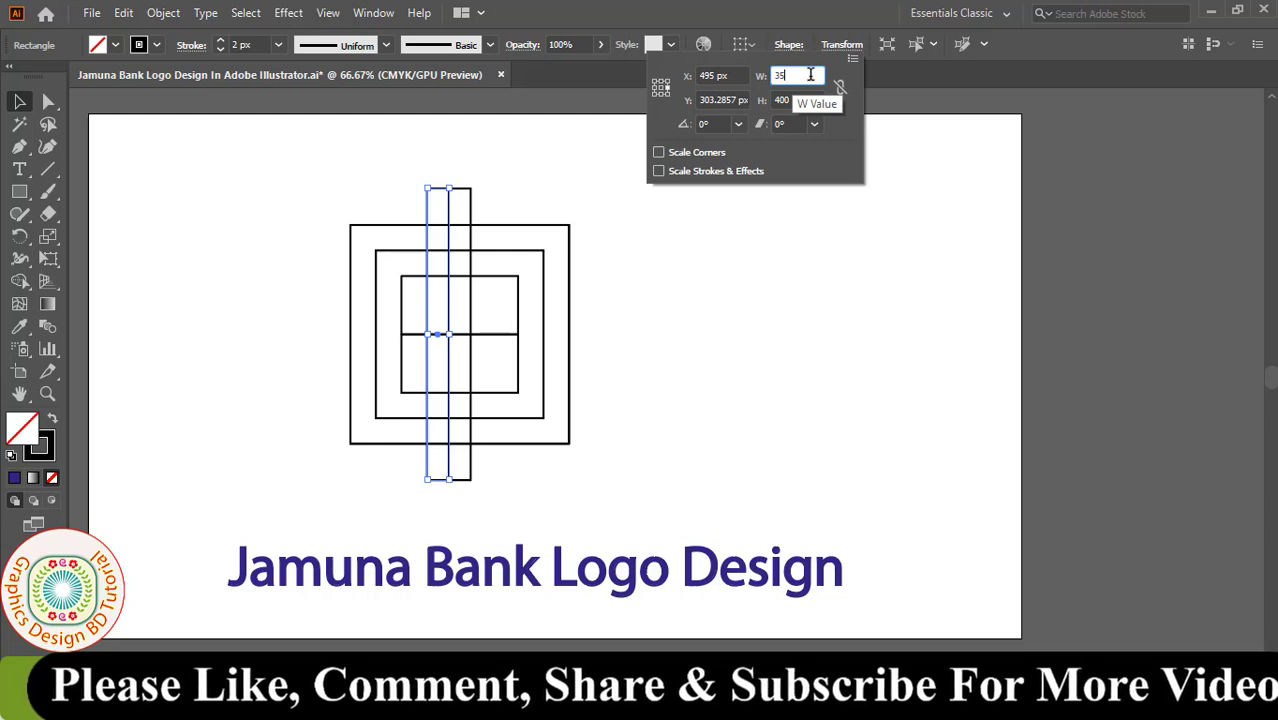
pyautogui.press('Return')
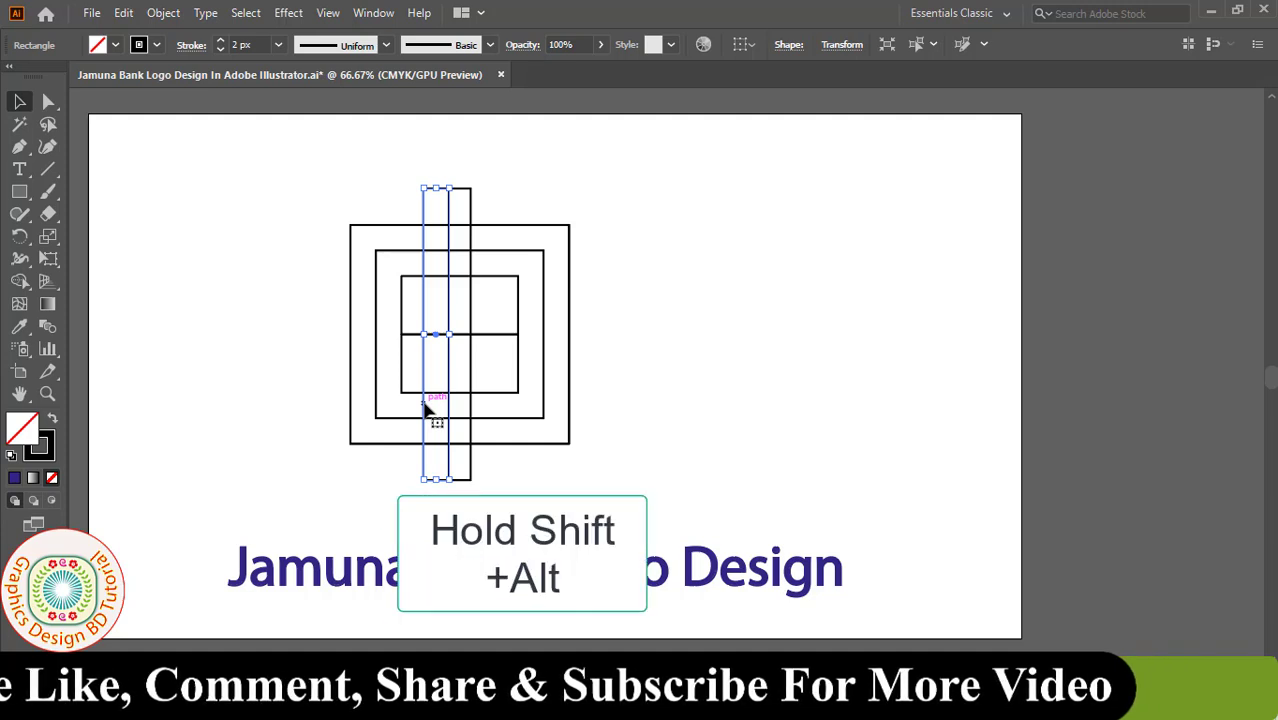
# Copy the tall rectangle to its right and marquee-select both rectangles.
pyautogui.moveTo(427, 408)
pyautogui.mouseDown()
pyautogui.moveTo(487, 406)
pyautogui.moveTo(474, 400)
pyautogui.mouseUp()
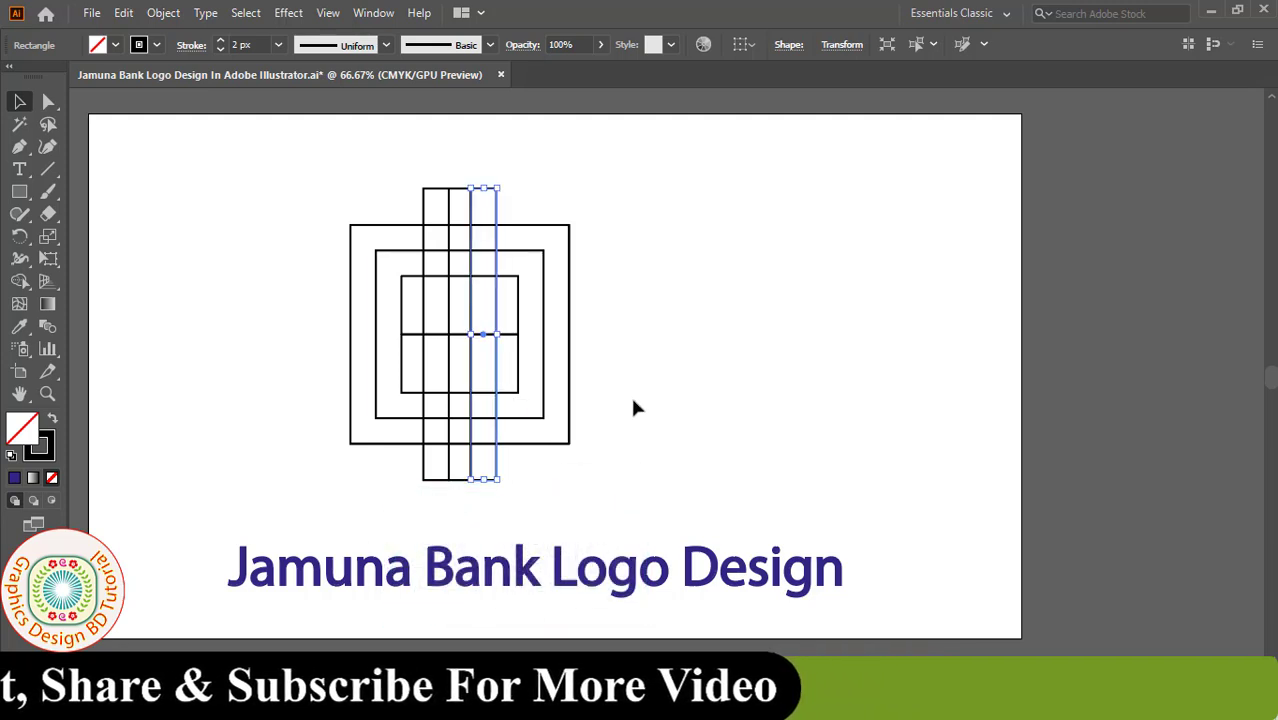
pyautogui.click(674, 388)
pyautogui.moveTo(385, 158); pyautogui.dragTo(557, 209)
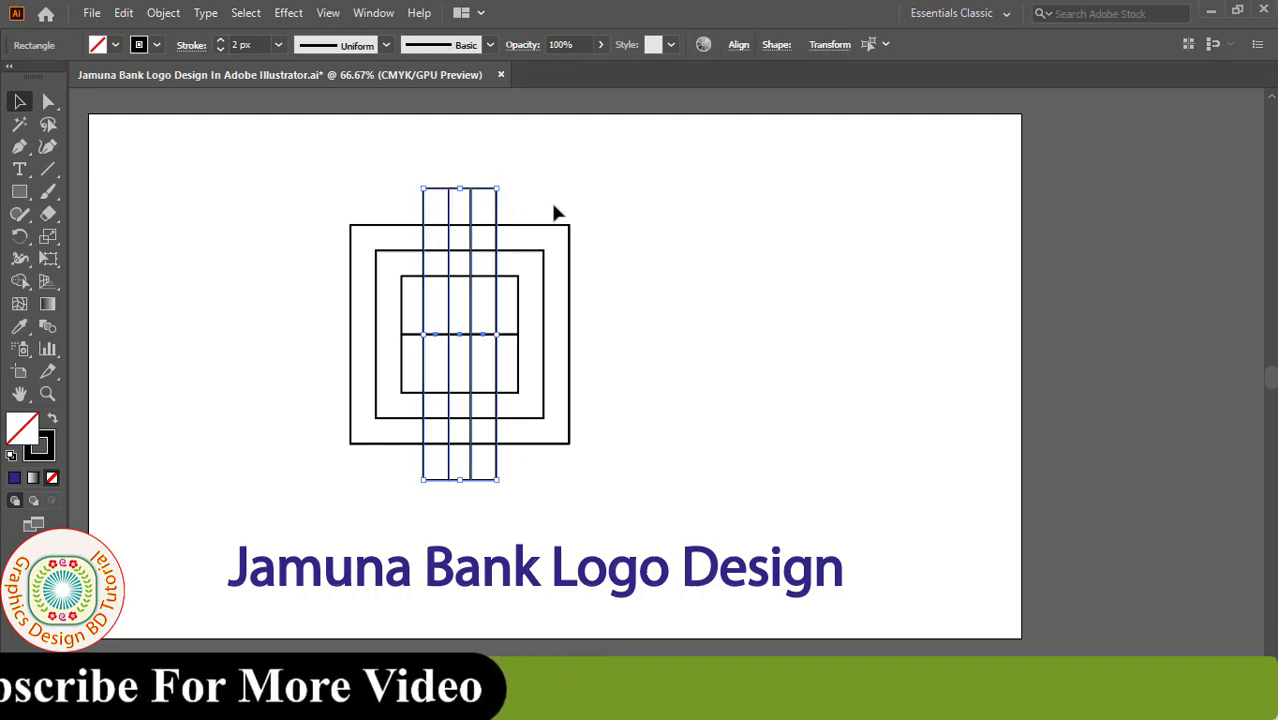
# Rotate the selected tall rectangles by -20° with the Rotate dialog.
pyautogui.doubleClick(18, 236)
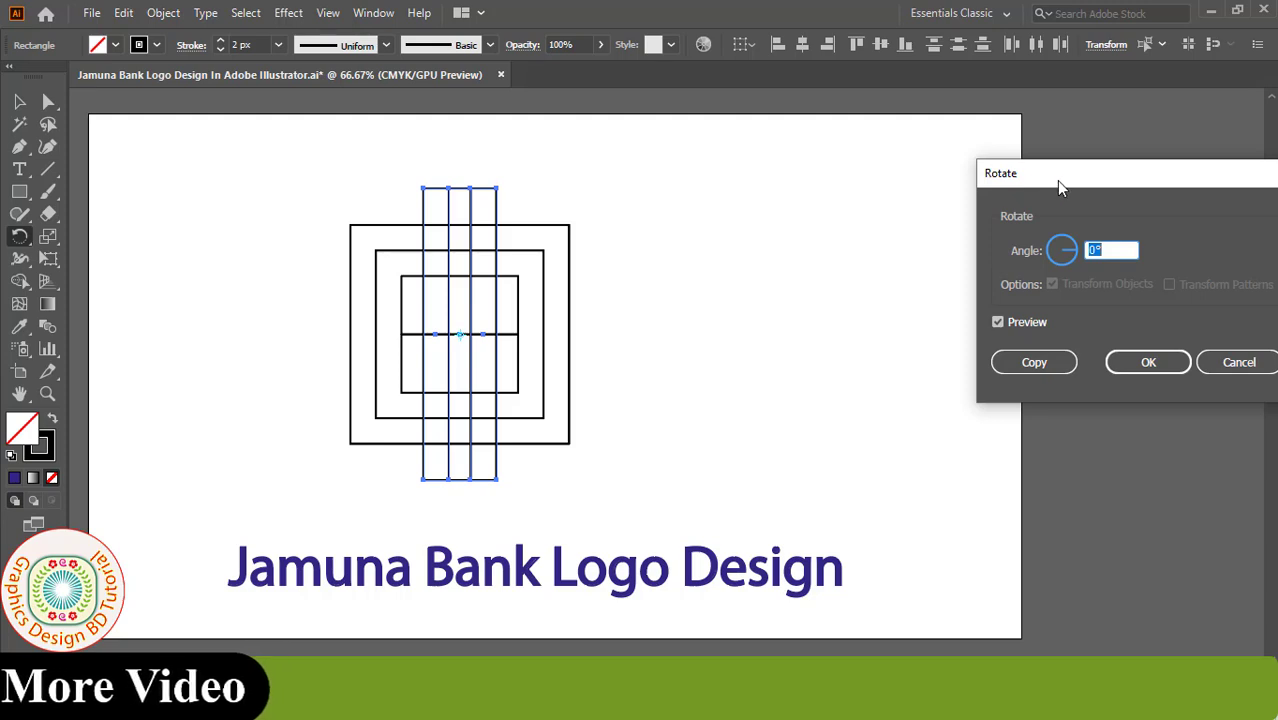
pyautogui.moveTo(1061, 188); pyautogui.dragTo(725, 207)
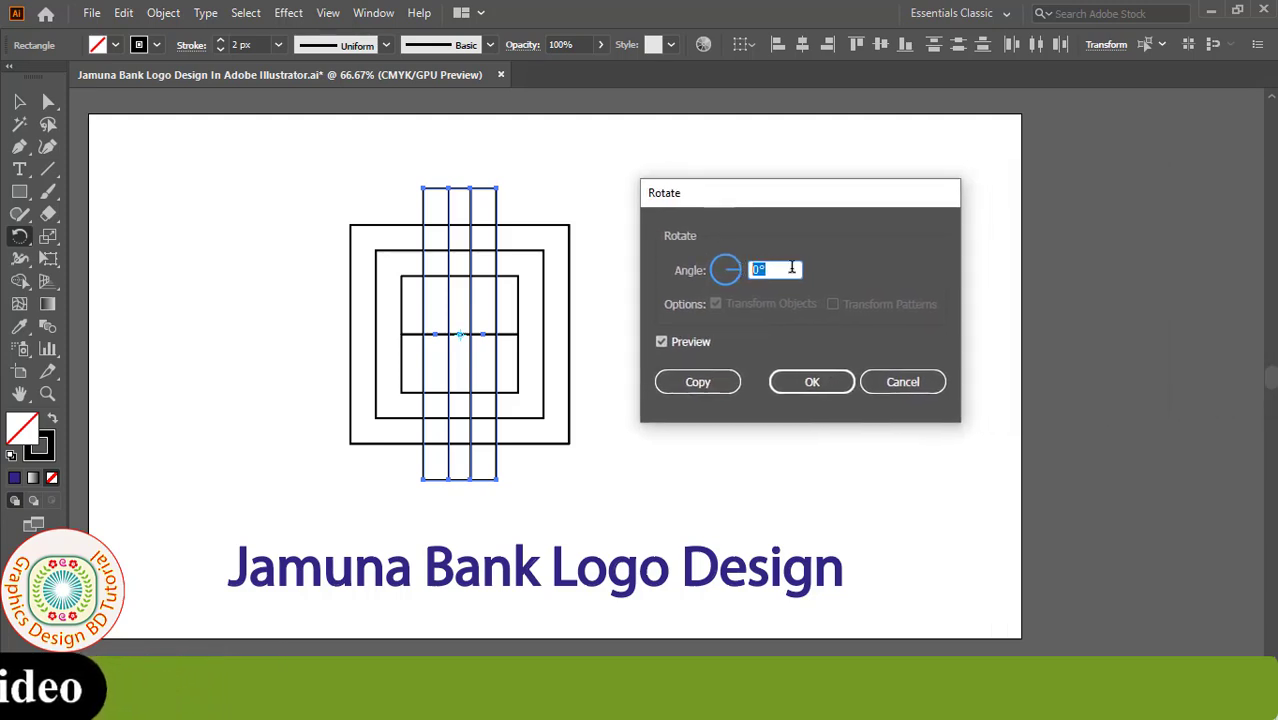
pyautogui.write('-')
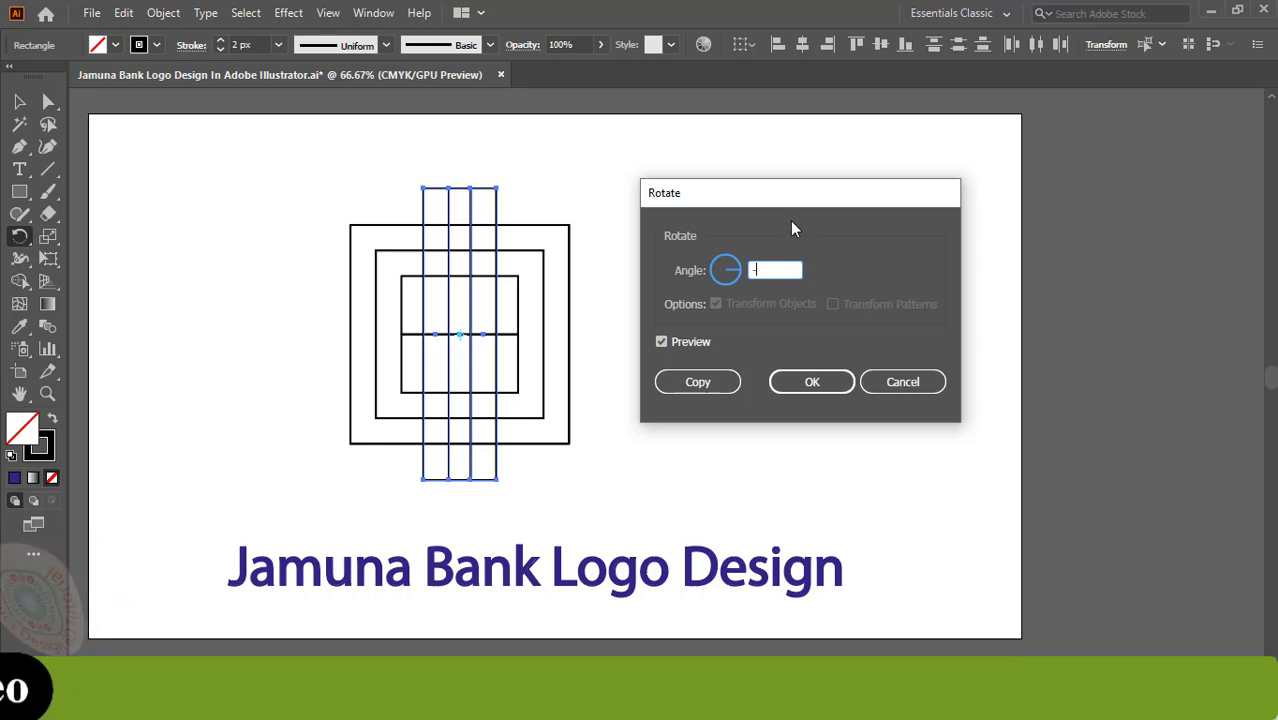
pyautogui.write('20')
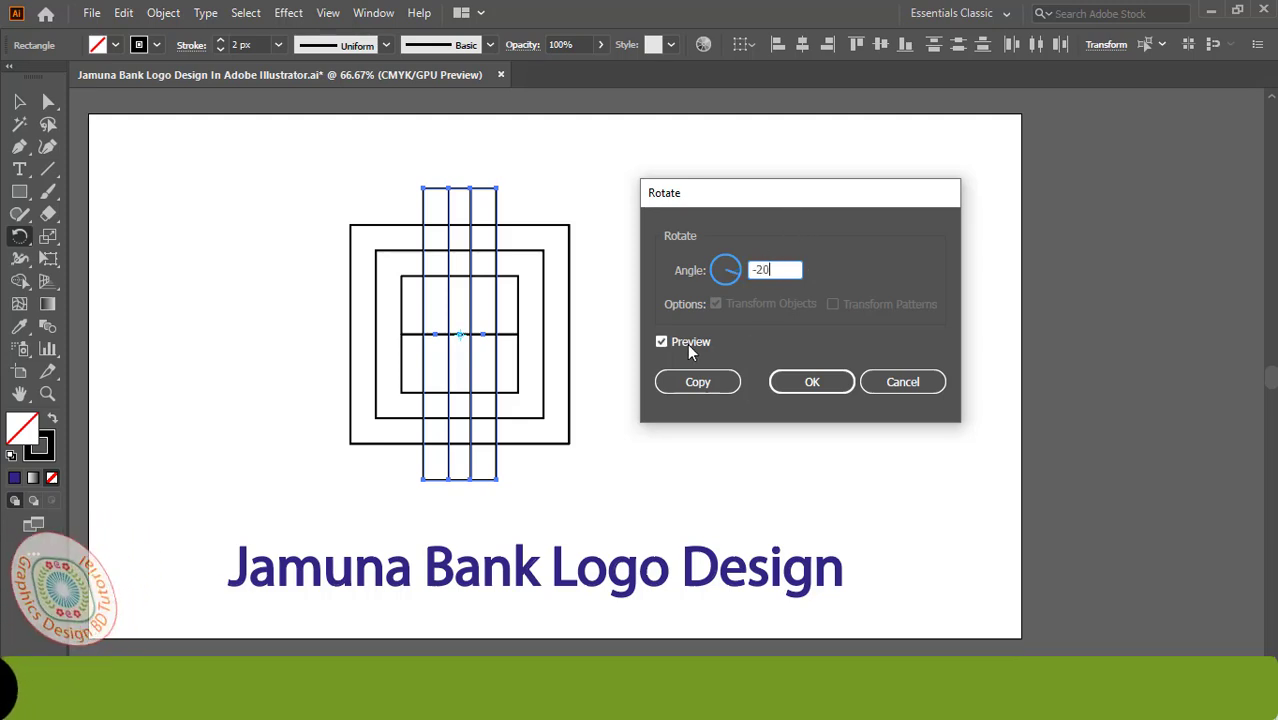
pyautogui.click(663, 343)
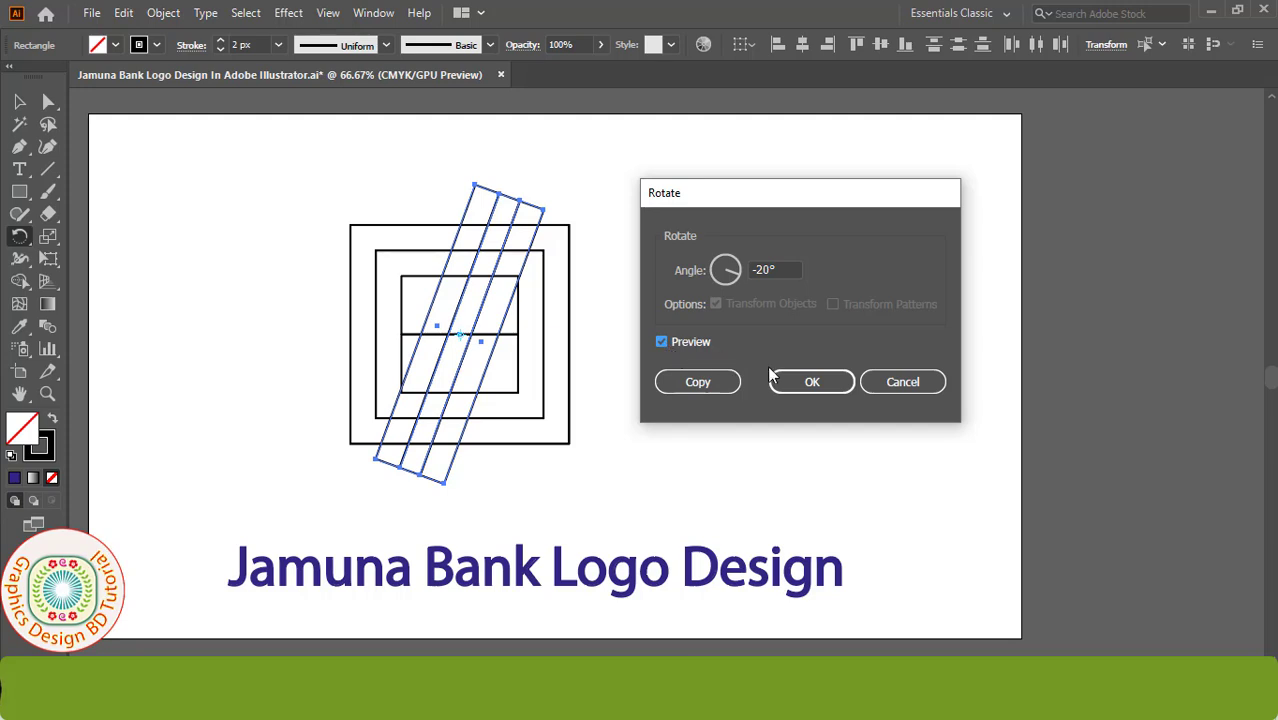
pyautogui.click(806, 381)
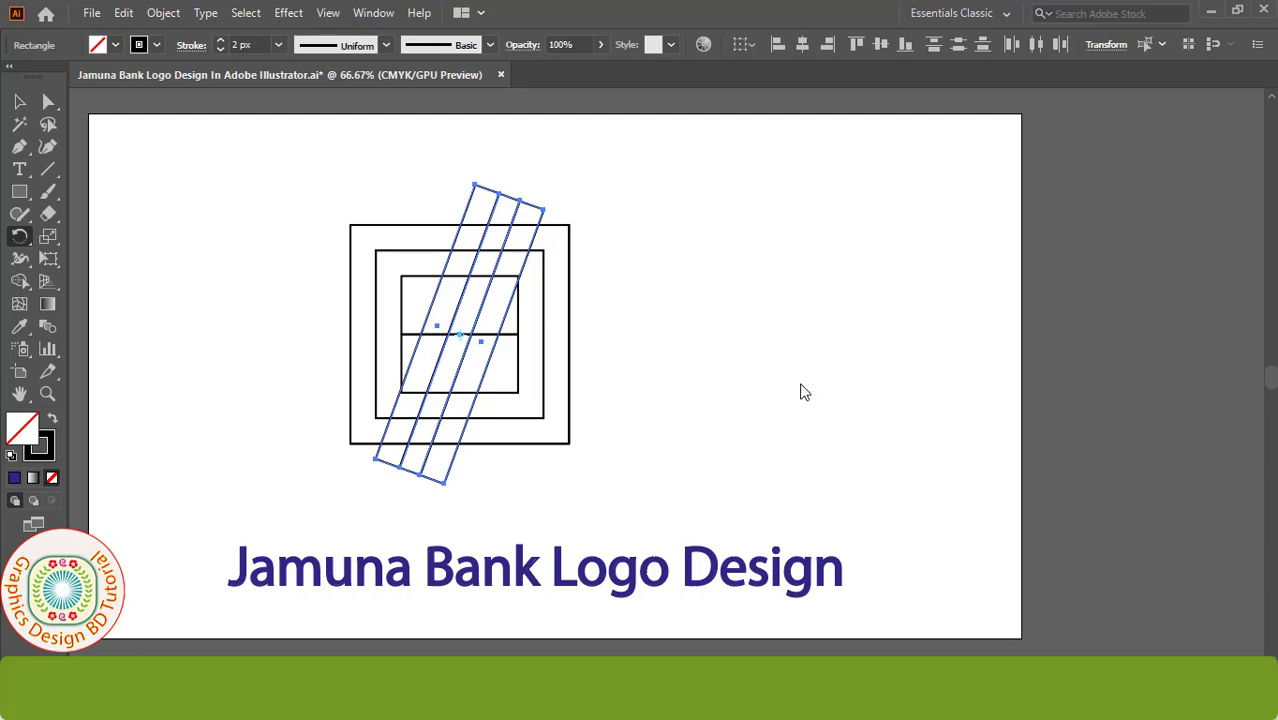
pyautogui.press('v')
pyautogui.click(305, 181)
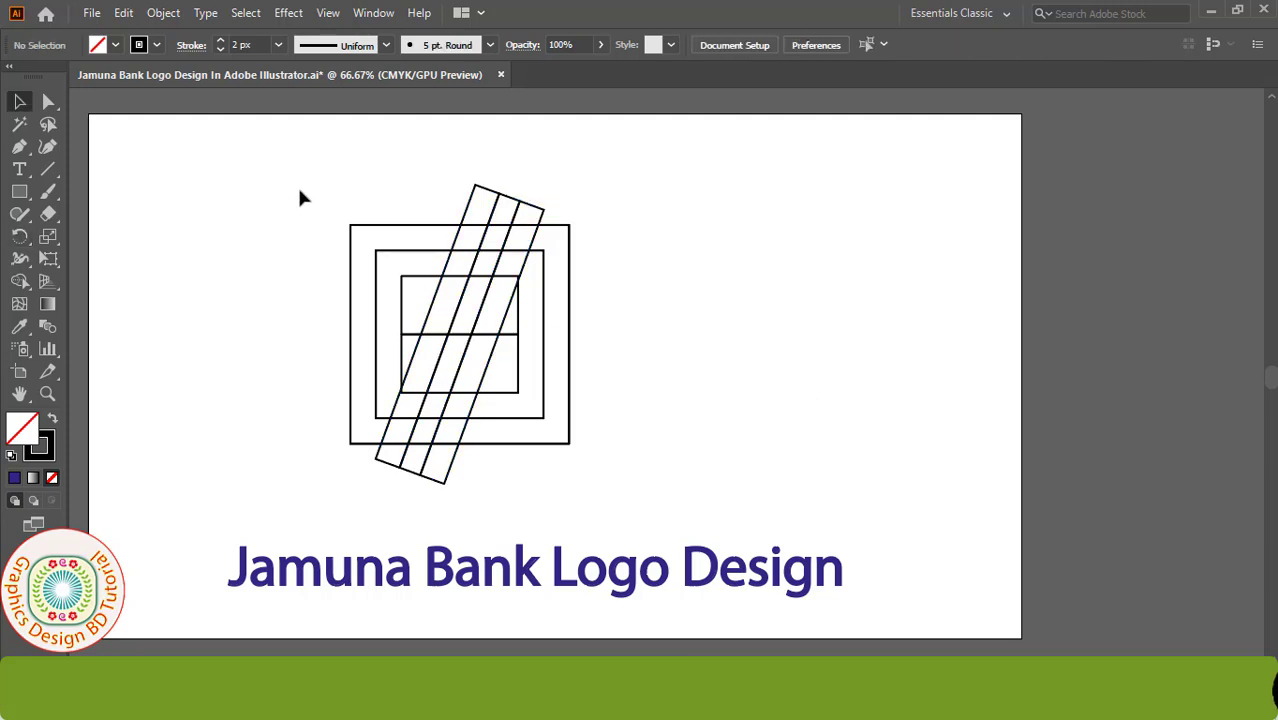
# Select all artwork, set Shape Builder fill to dark blue, and remove strip ends outside the square.
pyautogui.moveTo(293, 188); pyautogui.dragTo(658, 487)
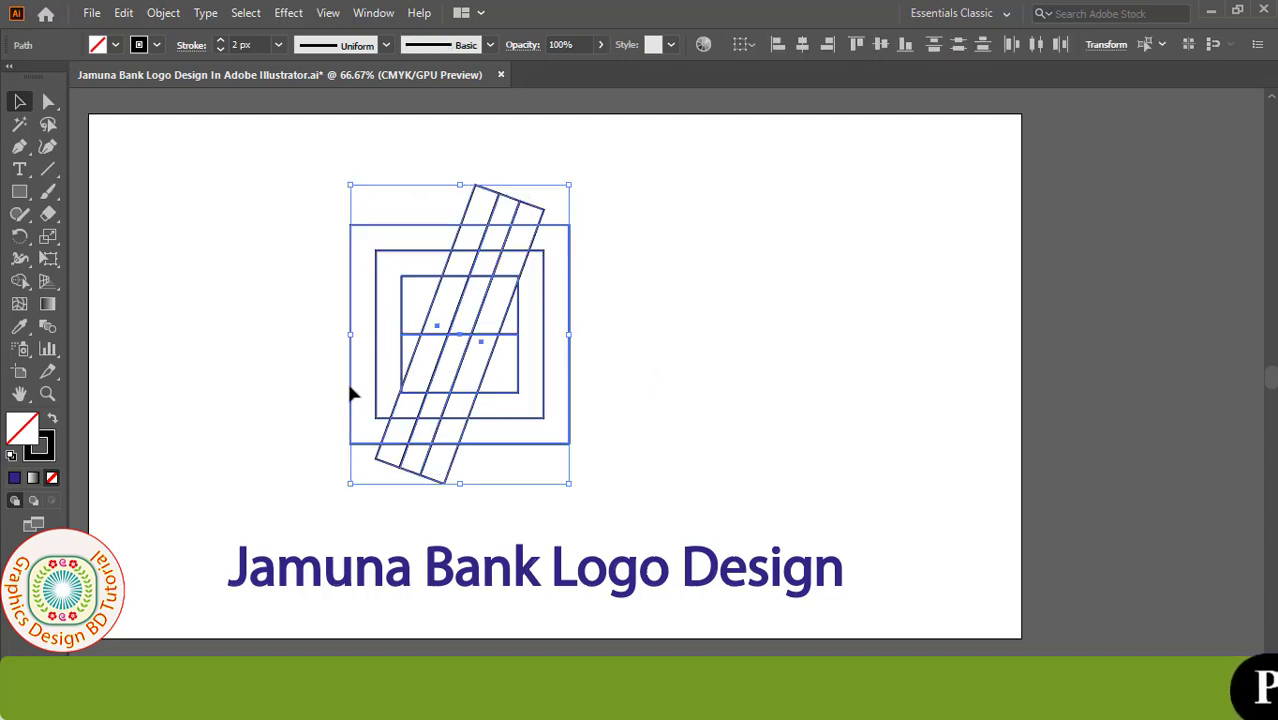
pyautogui.click(22, 283)
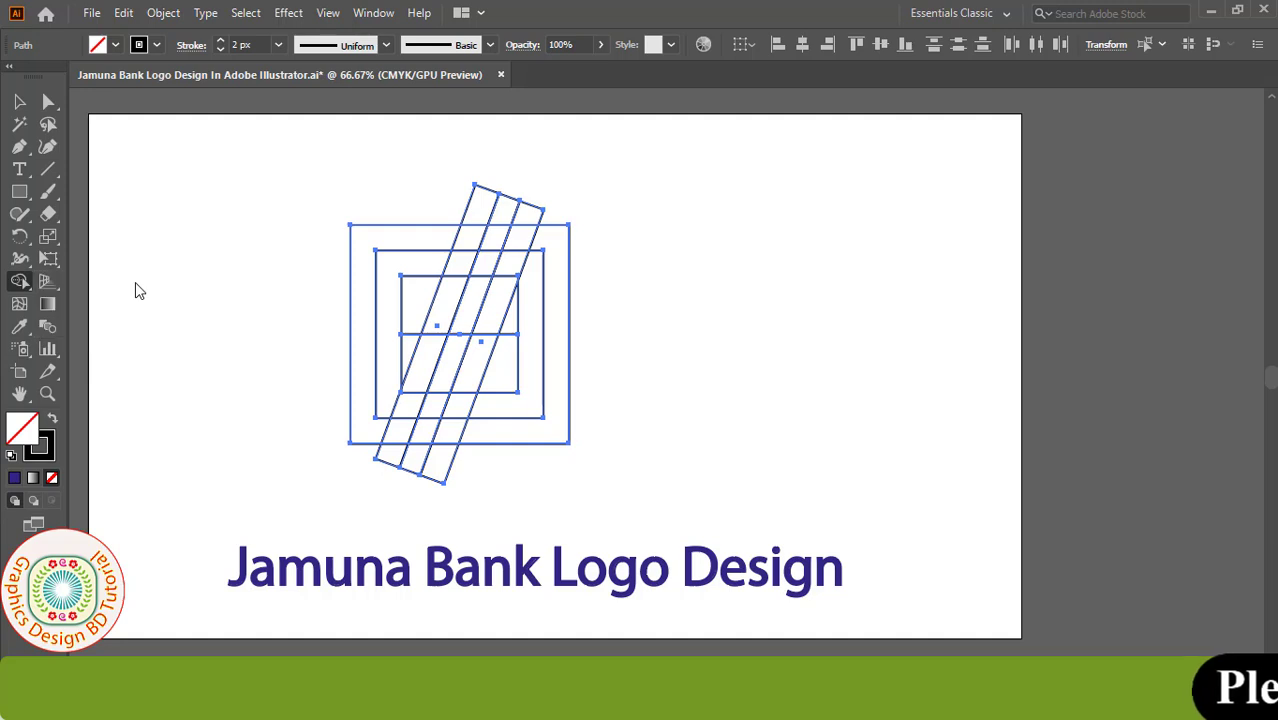
pyautogui.click(115, 44)
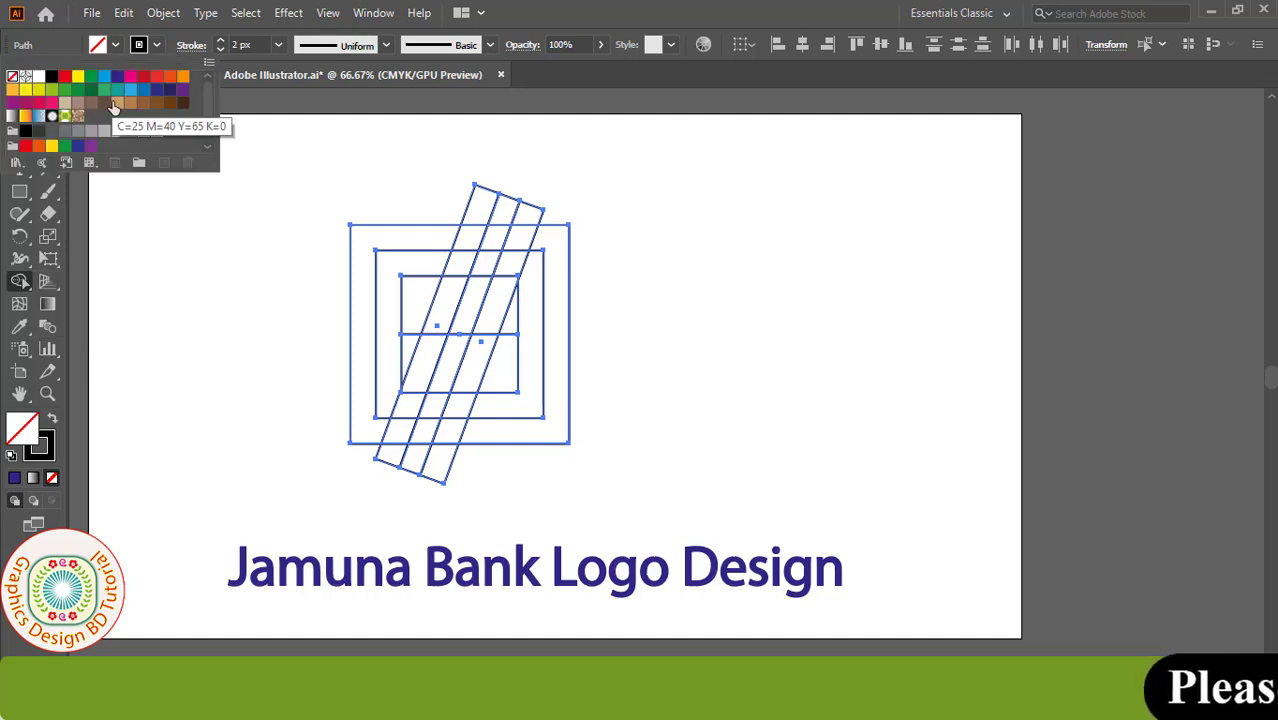
pyautogui.click(117, 78)
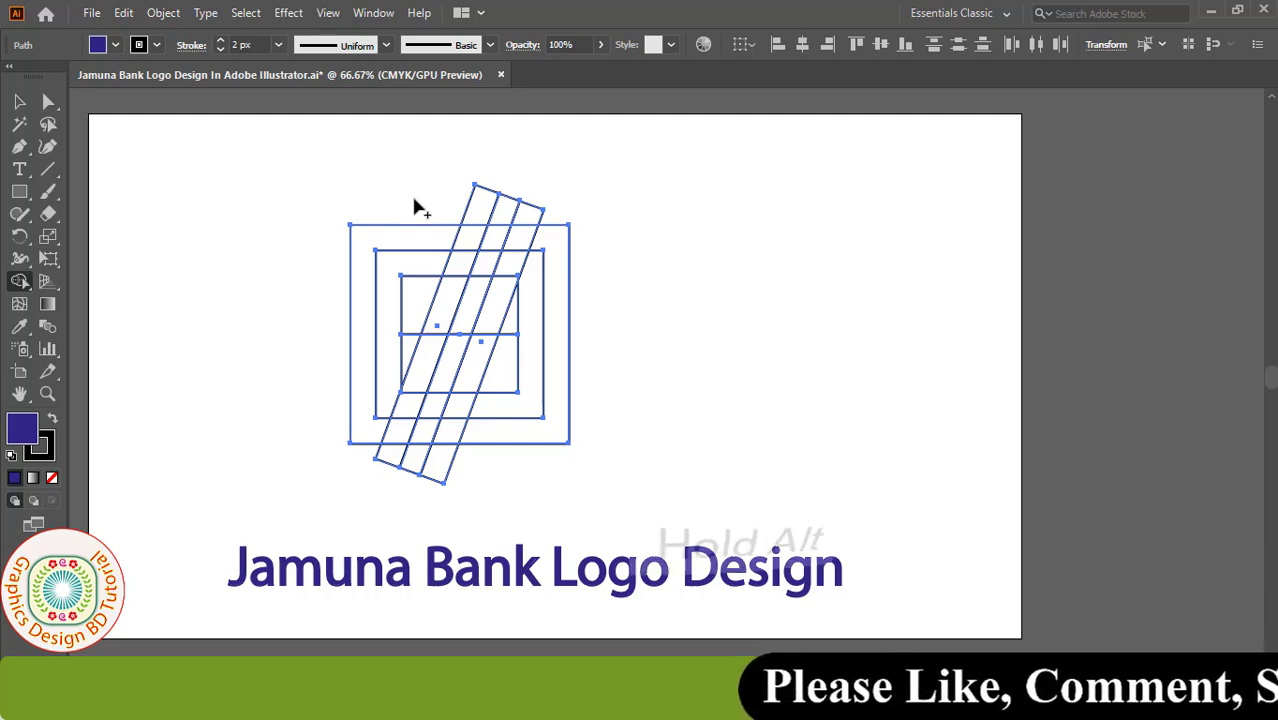
pyautogui.moveTo(456, 208); pyautogui.dragTo(545, 214)
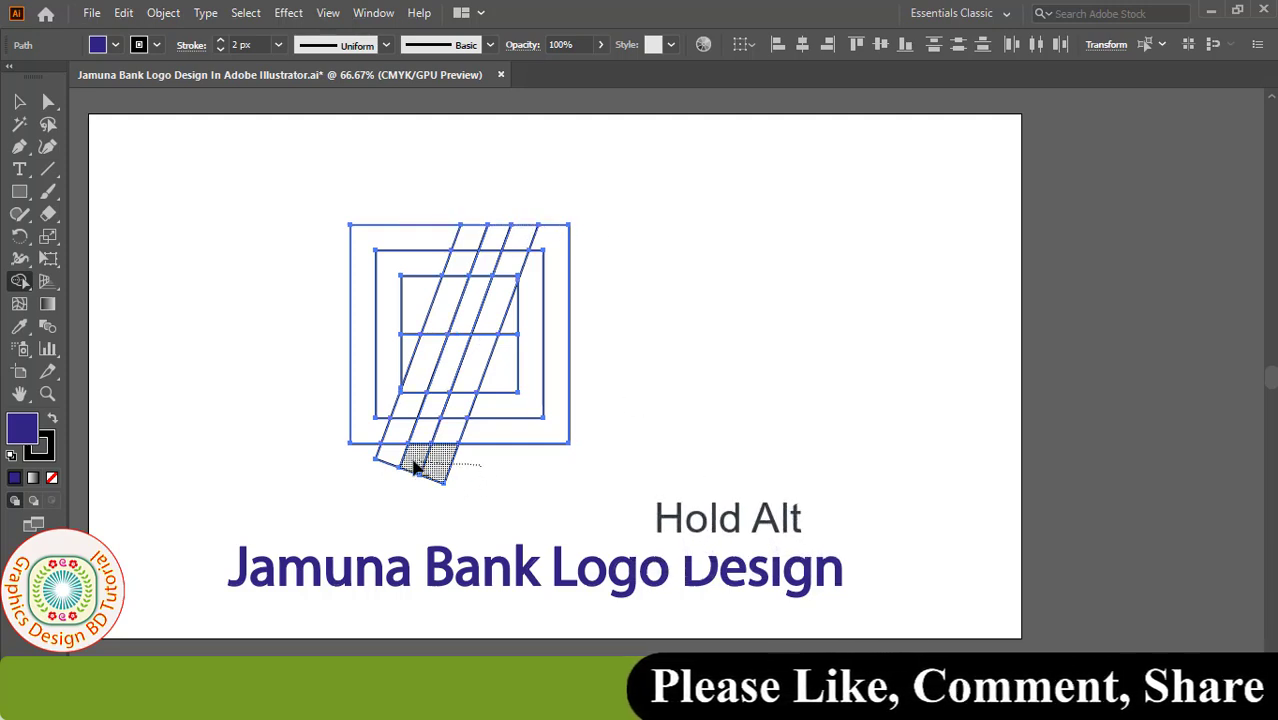
pyautogui.moveTo(480, 483)
pyautogui.mouseDown()
pyautogui.moveTo(395, 462)
pyautogui.moveTo(512, 207)
pyautogui.mouseUp()
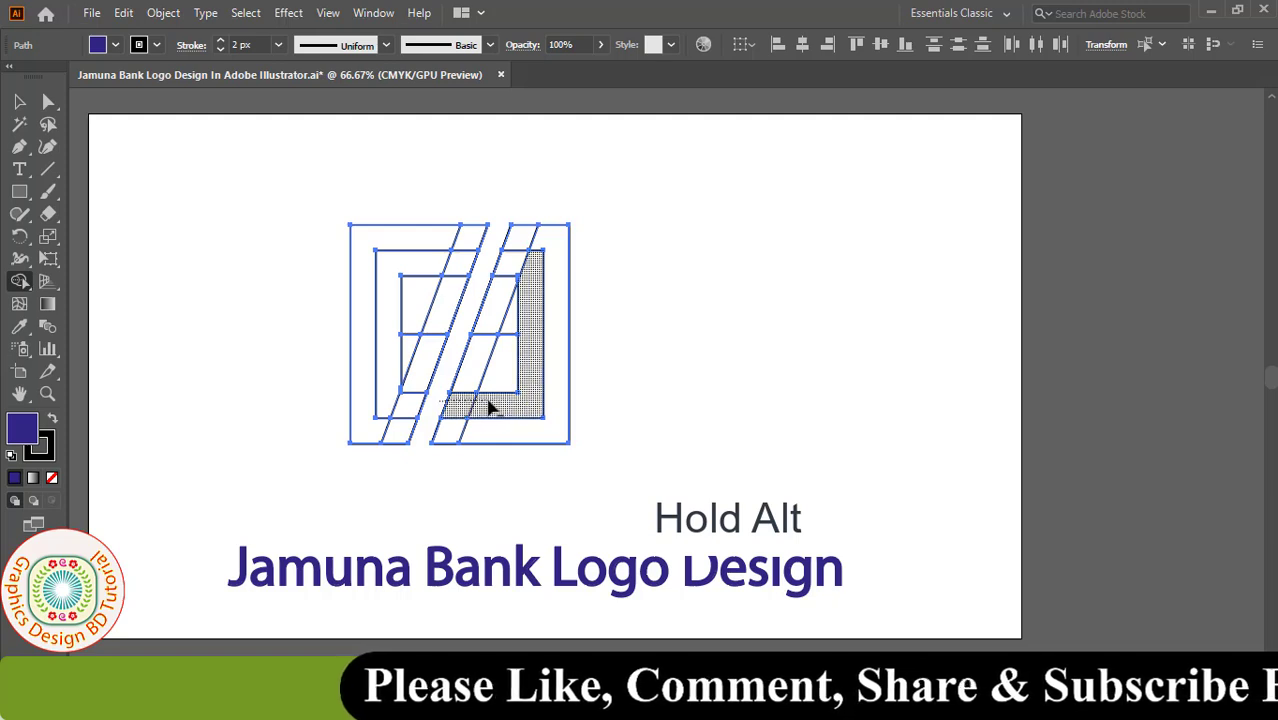
# Delete the unwanted inner cells and merge the remaining strips and bars into the navy frame.
pyautogui.keyDown('alt'); pyautogui.click(495, 405); pyautogui.keyUp('alt')
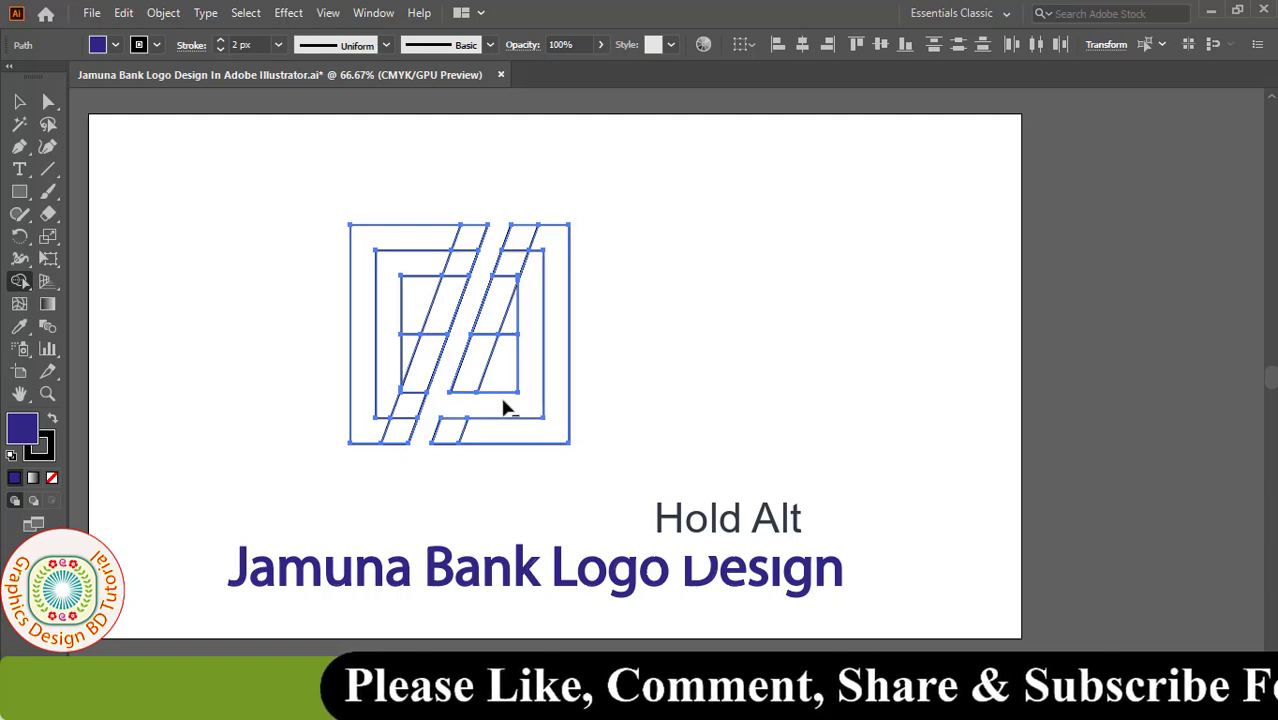
pyautogui.keyDown('alt'); pyautogui.click(513, 333); pyautogui.keyUp('alt')
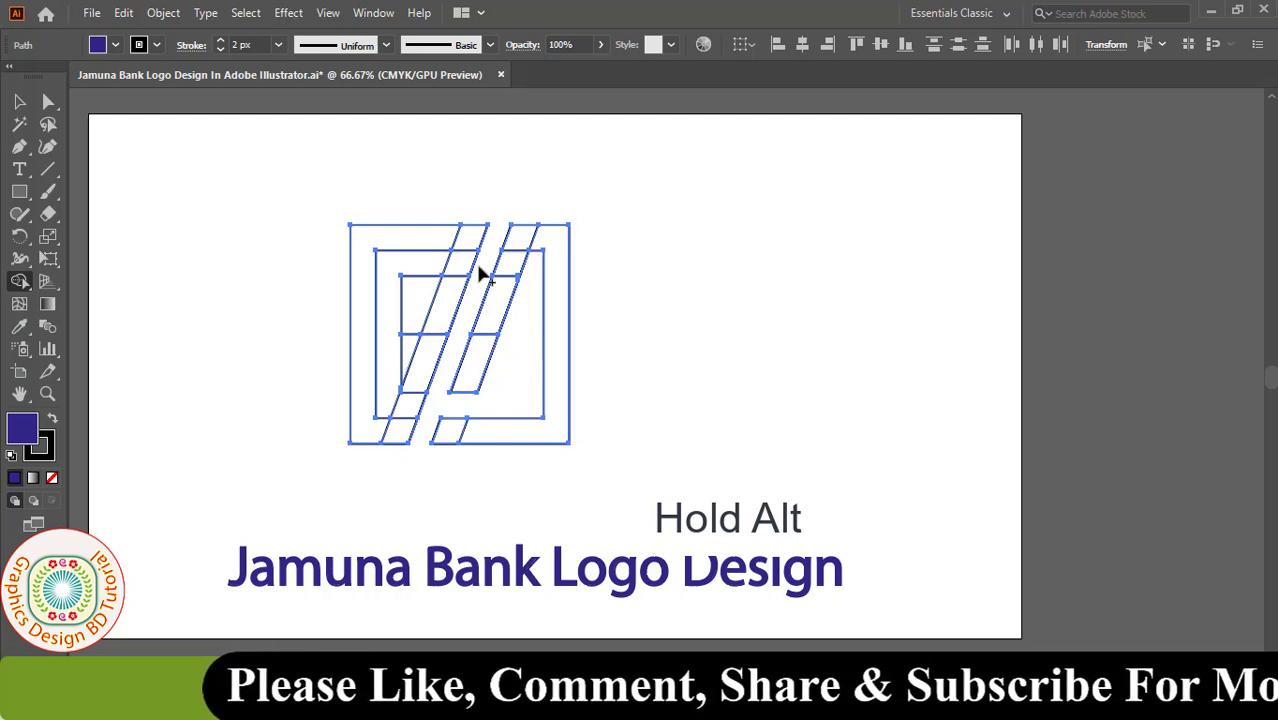
pyautogui.moveTo(463, 270); pyautogui.dragTo(398, 292)
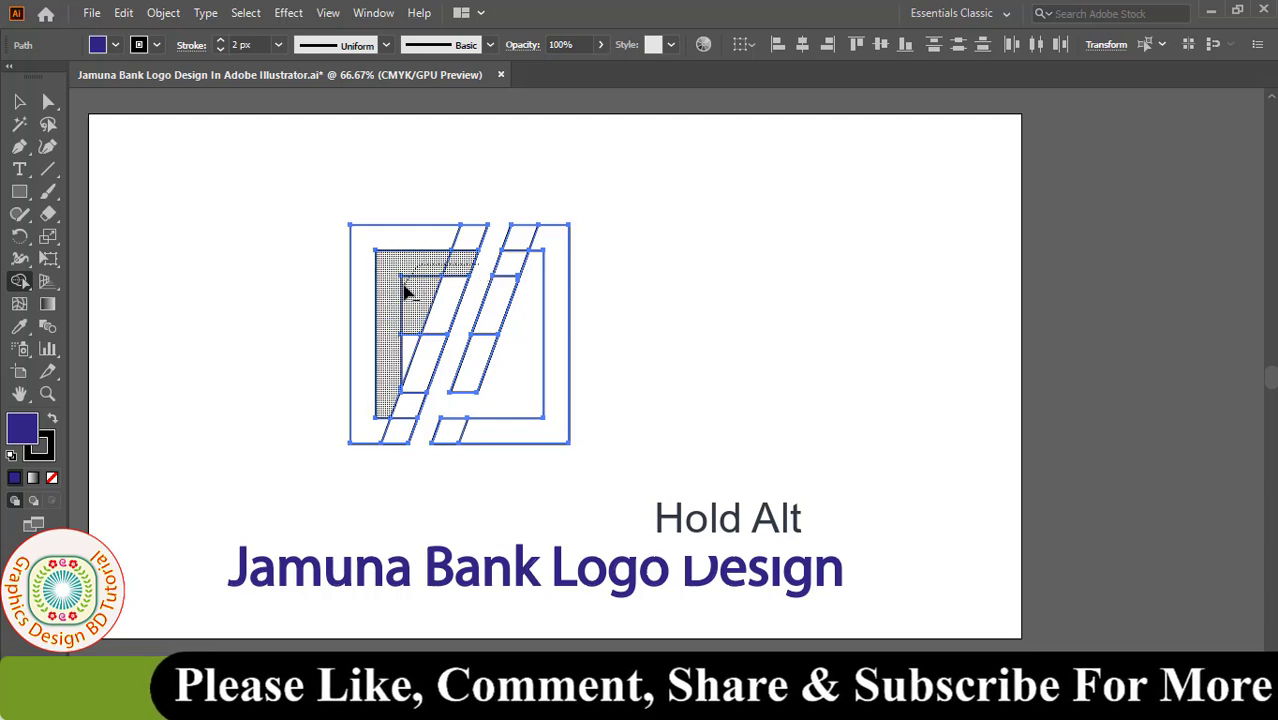
pyautogui.keyDown('alt'); pyautogui.click(445, 305); pyautogui.keyUp('alt')
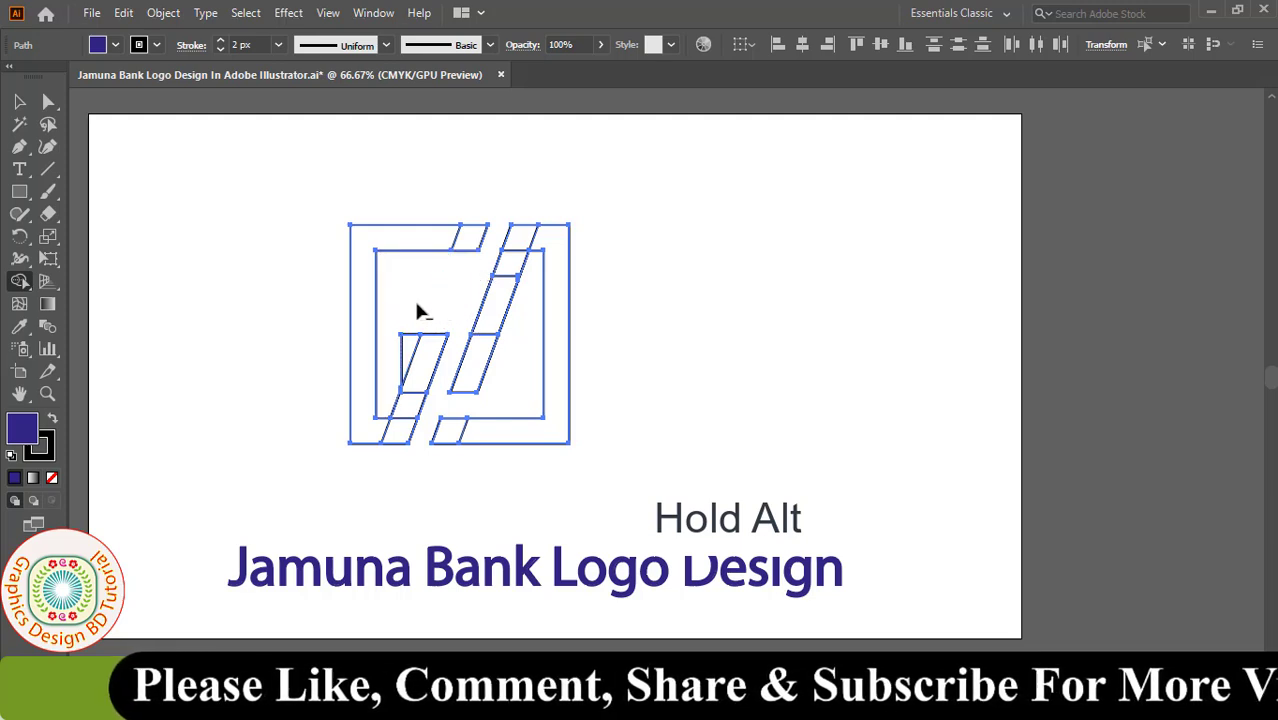
pyautogui.keyDown('alt'); pyautogui.click(407, 342); pyautogui.keyUp('alt')
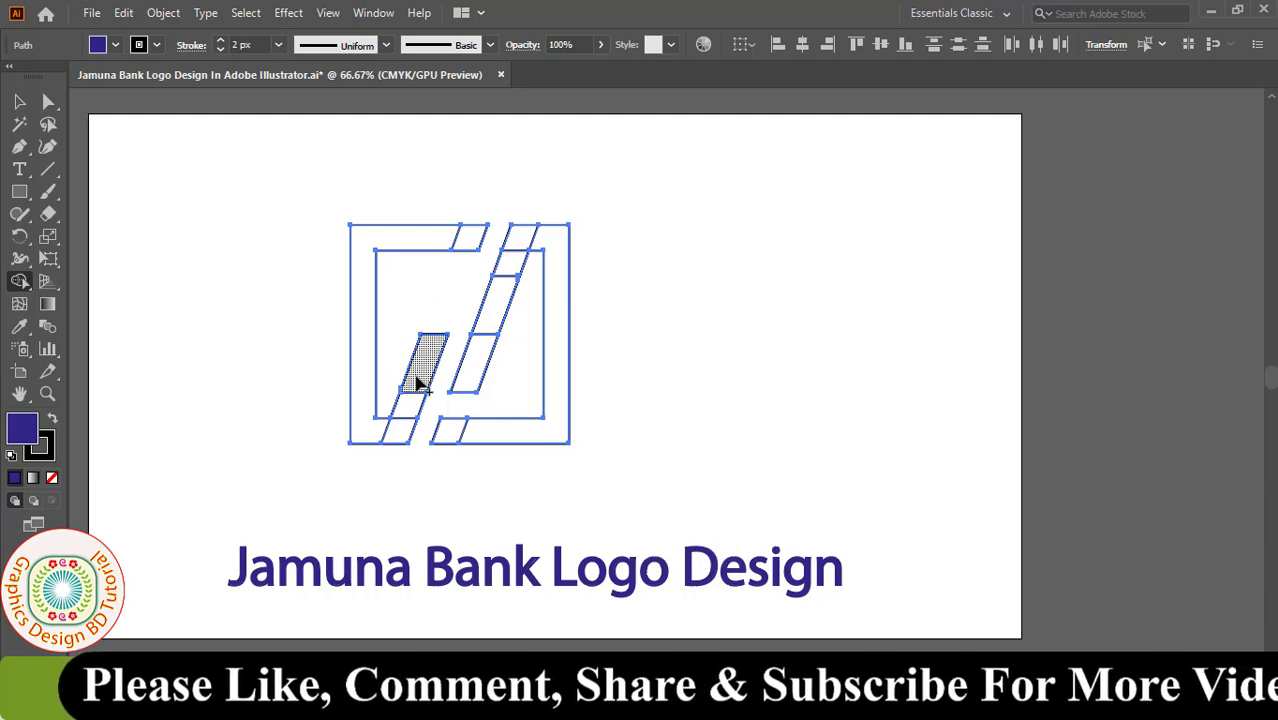
pyautogui.moveTo(420, 383)
pyautogui.mouseDown()
pyautogui.moveTo(422, 437)
pyautogui.moveTo(482, 240)
pyautogui.moveTo(508, 280)
pyautogui.moveTo(470, 385)
pyautogui.mouseUp()
pyautogui.moveTo(555, 300); pyautogui.dragTo(493, 428)
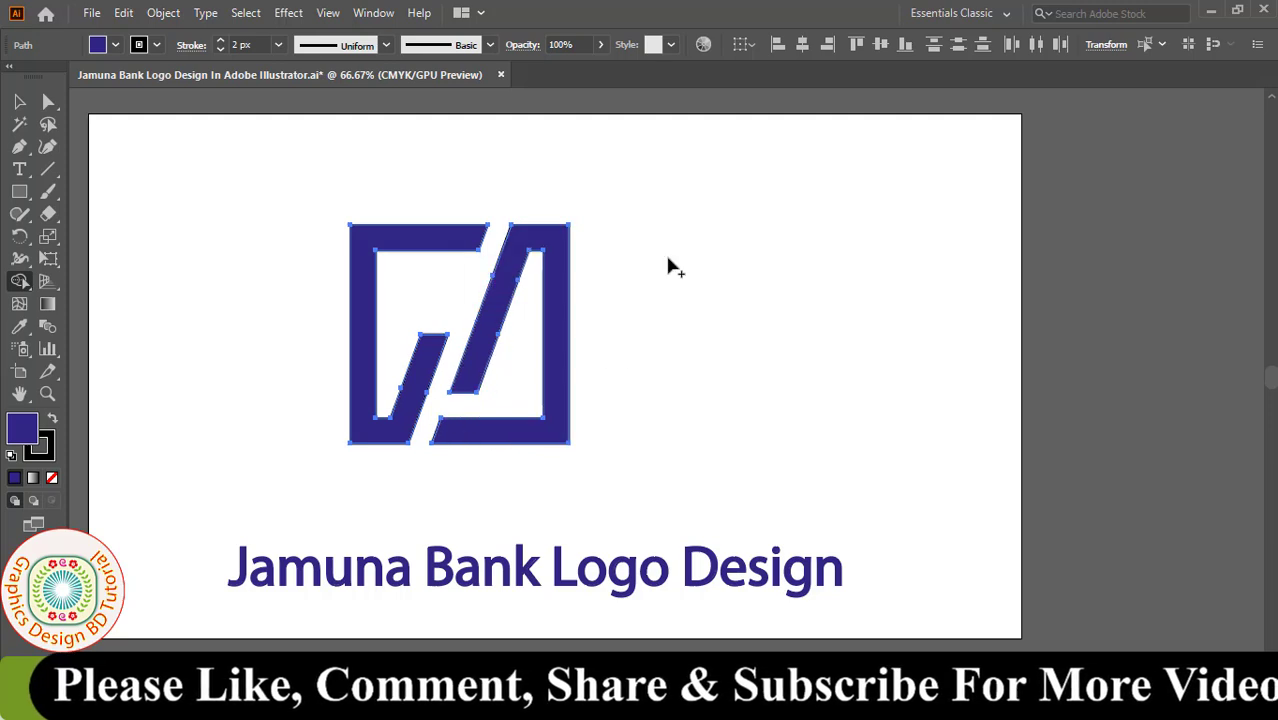
# Set the navy logo shape's stroke to None, removing its outline.
pyautogui.press('v')
pyautogui.click(159, 45)
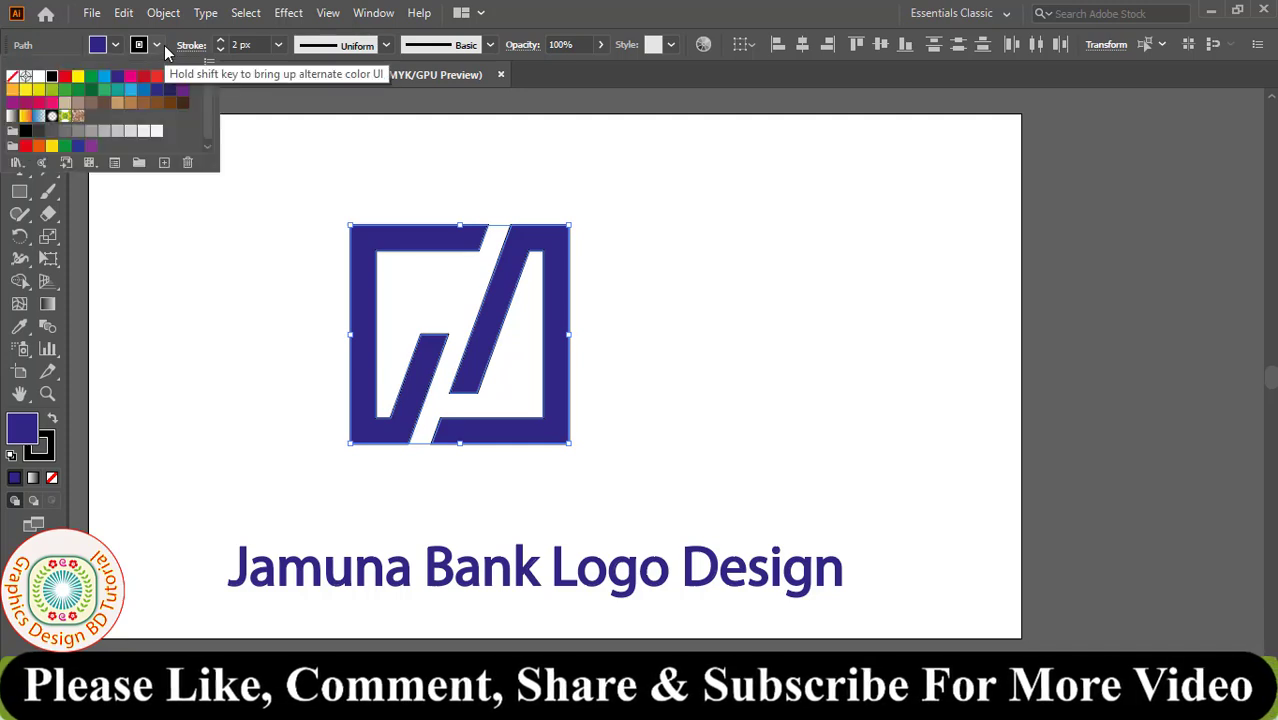
pyautogui.click(12, 77)
pyautogui.click(263, 289)
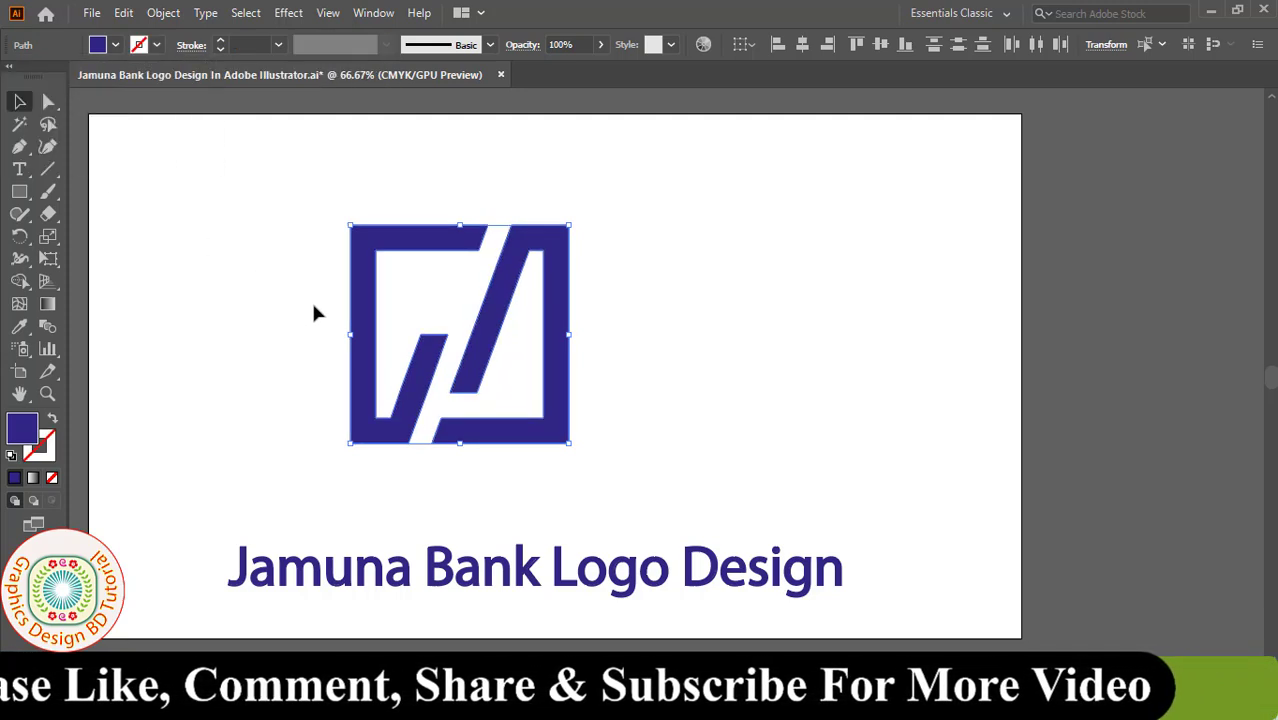
# Group the logo pieces into one object and deselect it.
pyautogui.rightClick(376, 330)
pyautogui.click(436, 410)
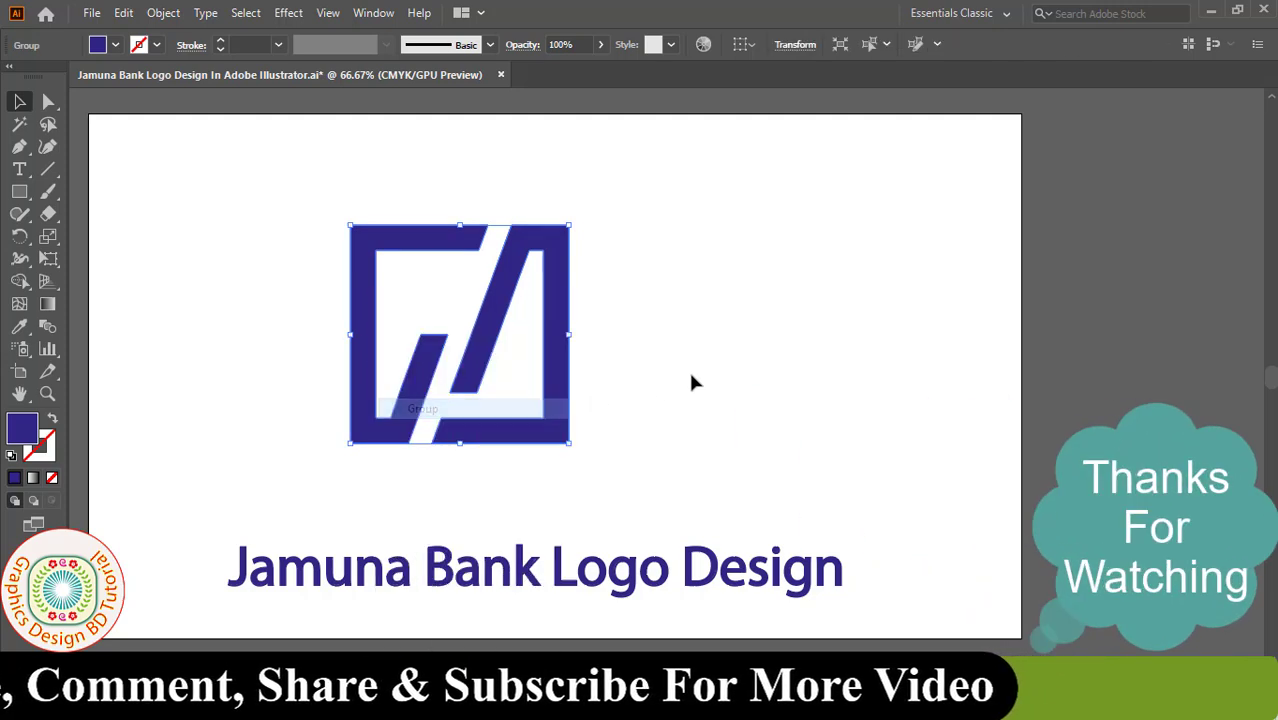
pyautogui.click(733, 365)
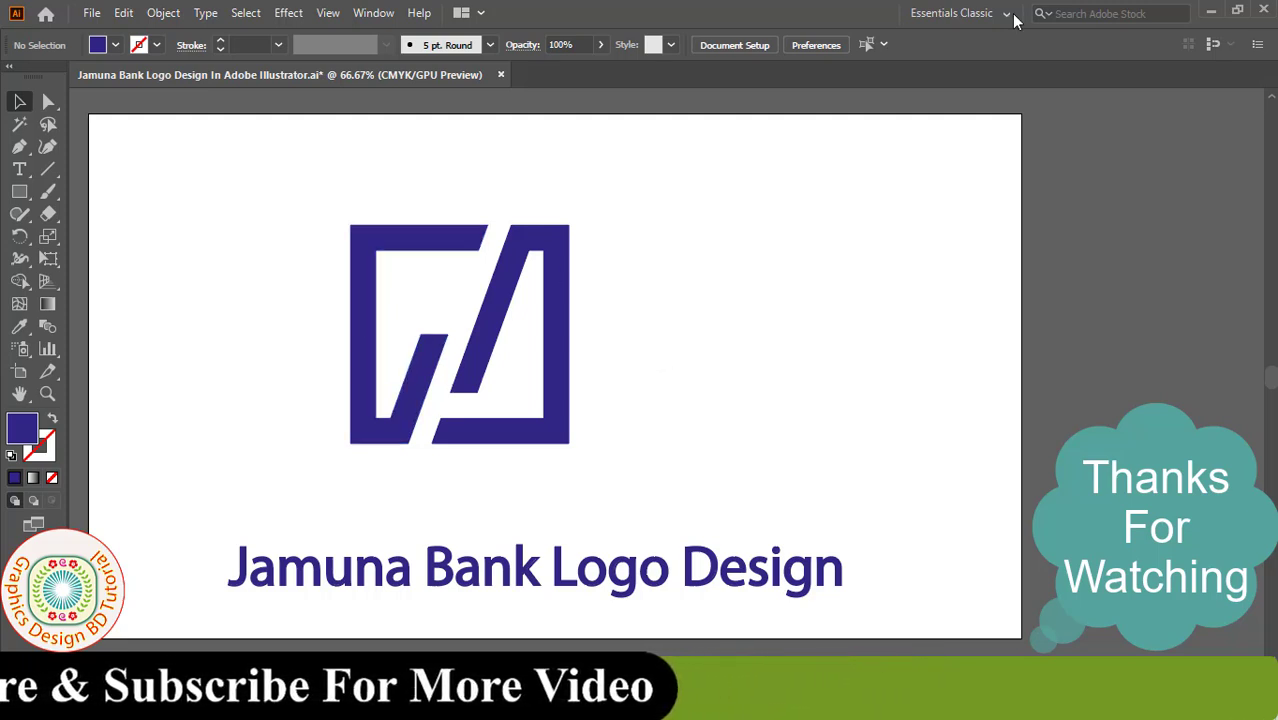
# Save the Jamuna Bank Logo Design document from the File menu.
pyautogui.click(92, 13)
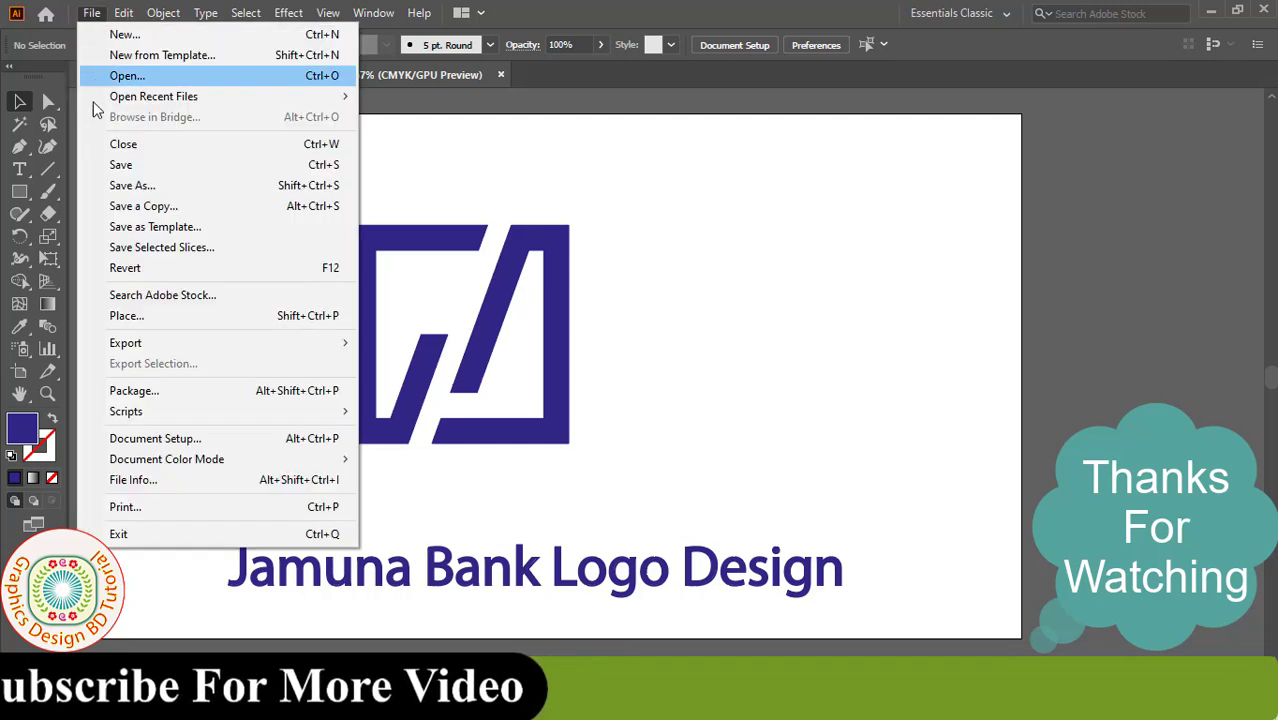
pyautogui.click(121, 167)
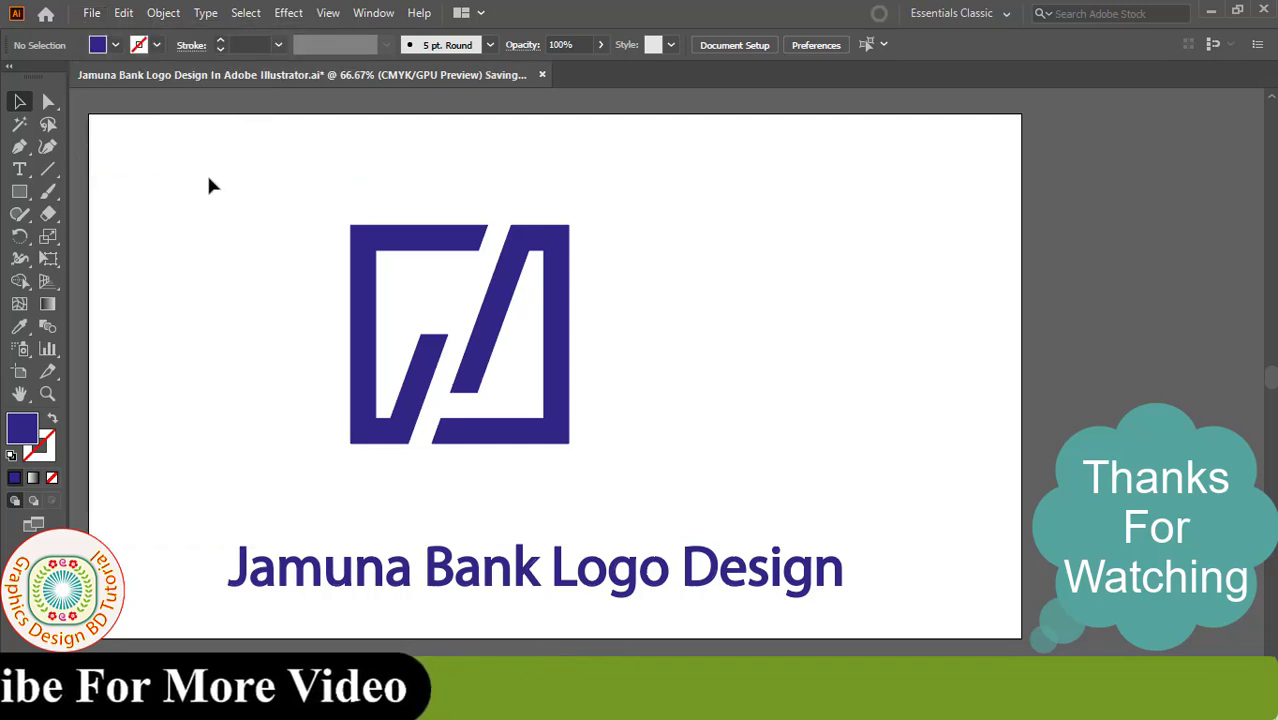